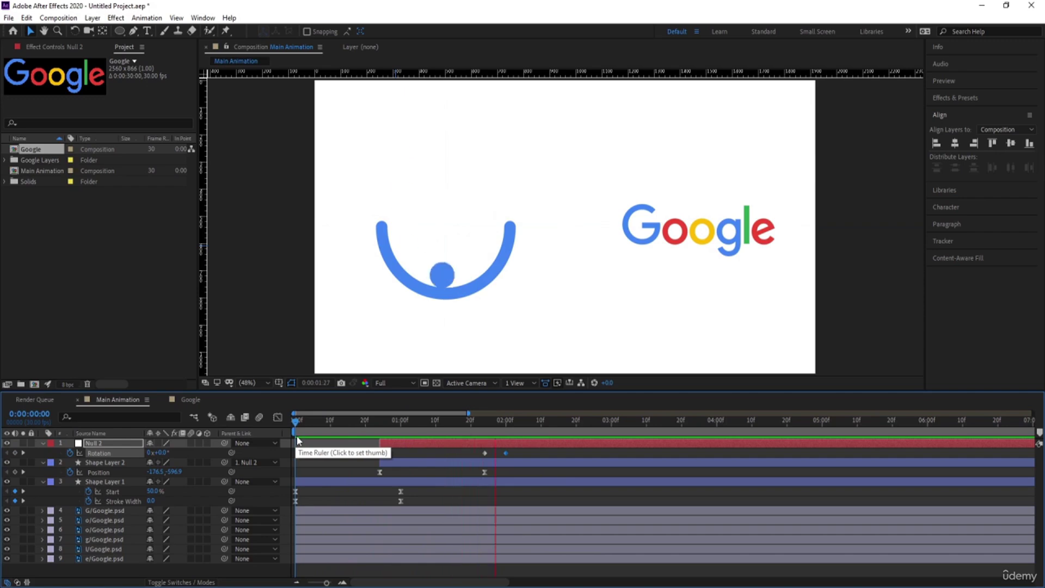
# Trim the start of all six Google letter layers to 0:00:02:00, where the ball reaches the arc's end.
pyautogui.moveTo(522, 430); pyautogui.dragTo(509, 431)
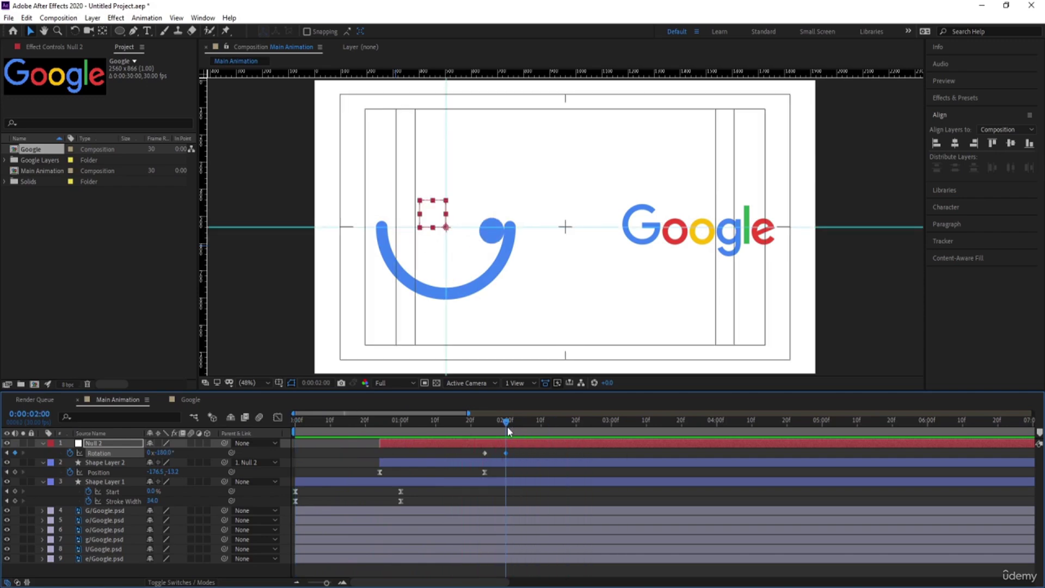
pyautogui.click(485, 431)
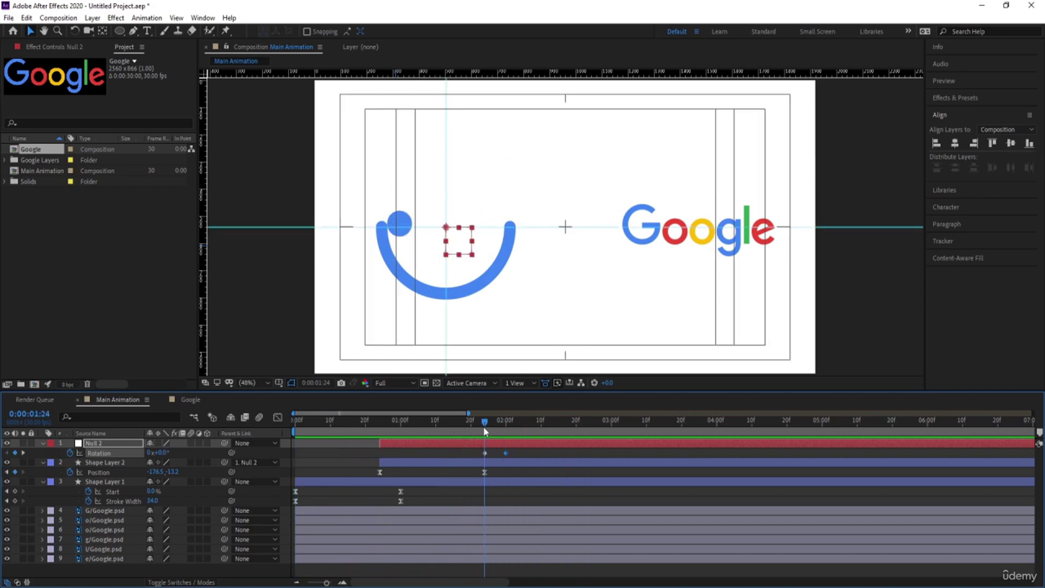
pyautogui.moveTo(486, 431); pyautogui.dragTo(506, 429)
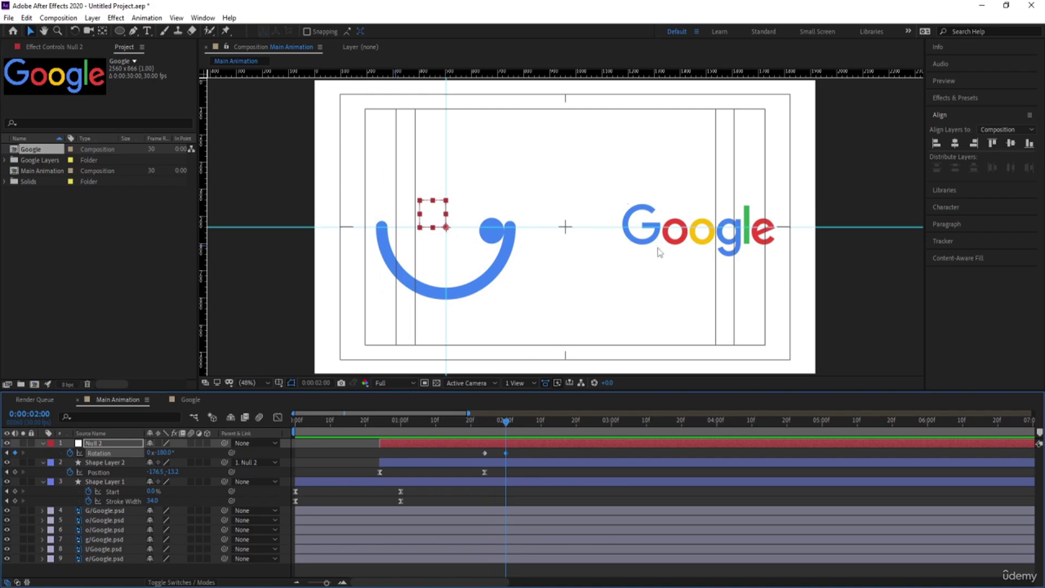
pyautogui.click(647, 211)
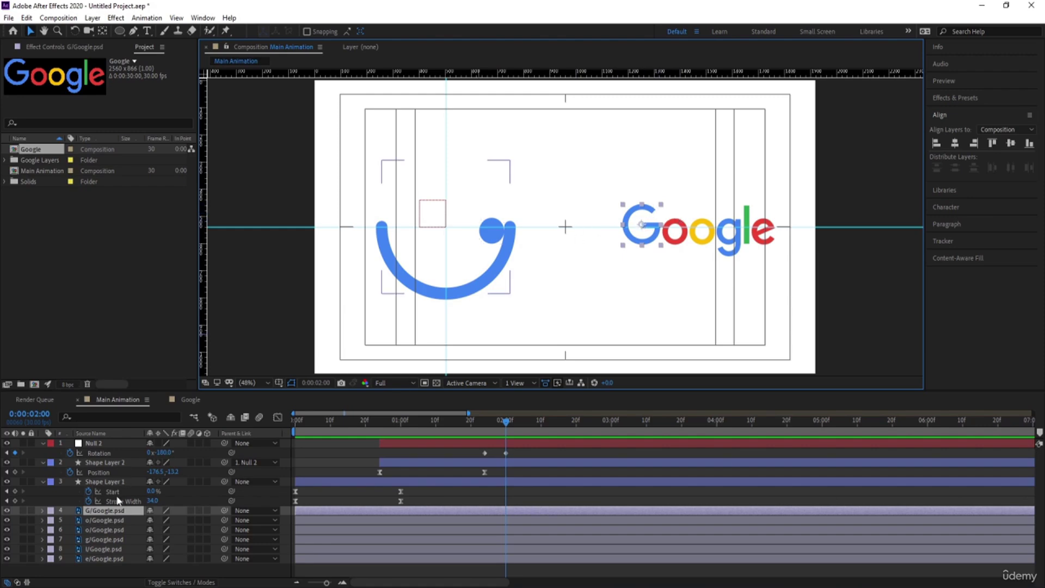
pyautogui.keyDown('shift'); pyautogui.click(100, 557); pyautogui.keyUp('shift')
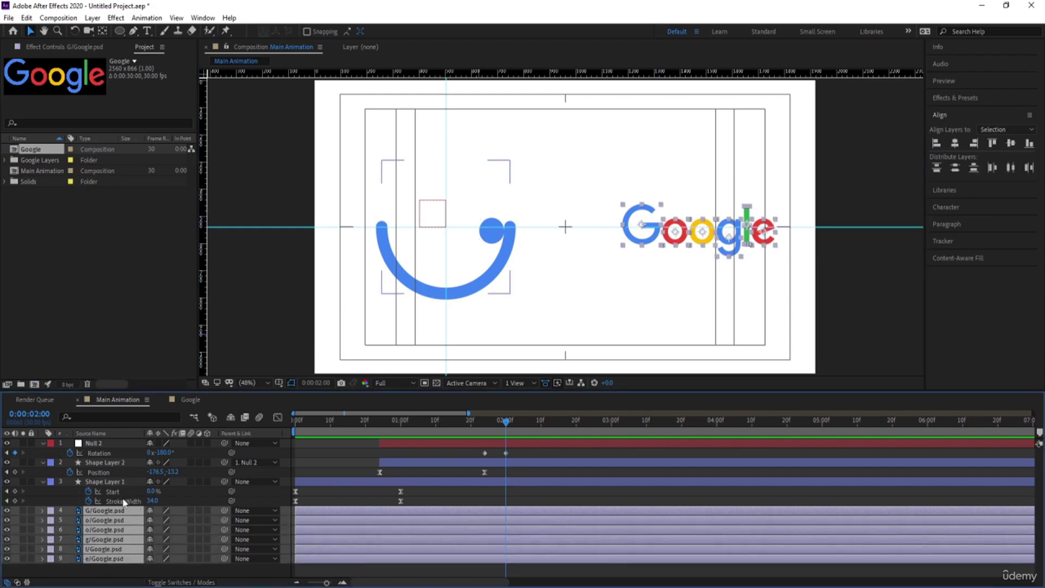
pyautogui.hotkey('alt', '[')
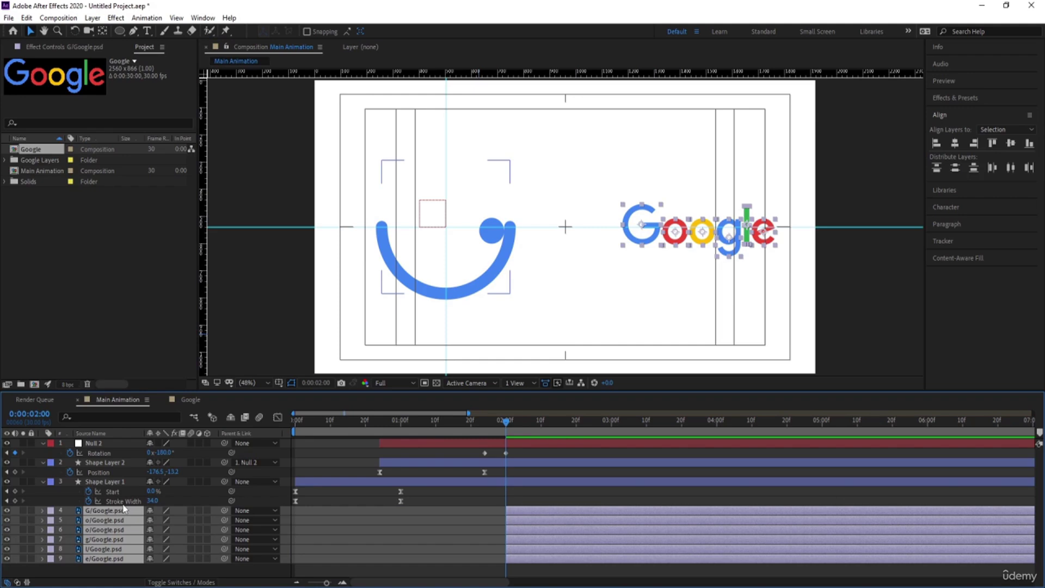
# Add X Position, Y Position and Rotation keyframes to all six letter layers at 0:00:02:00.
pyautogui.hotkey('alt', 'shift', 'p')
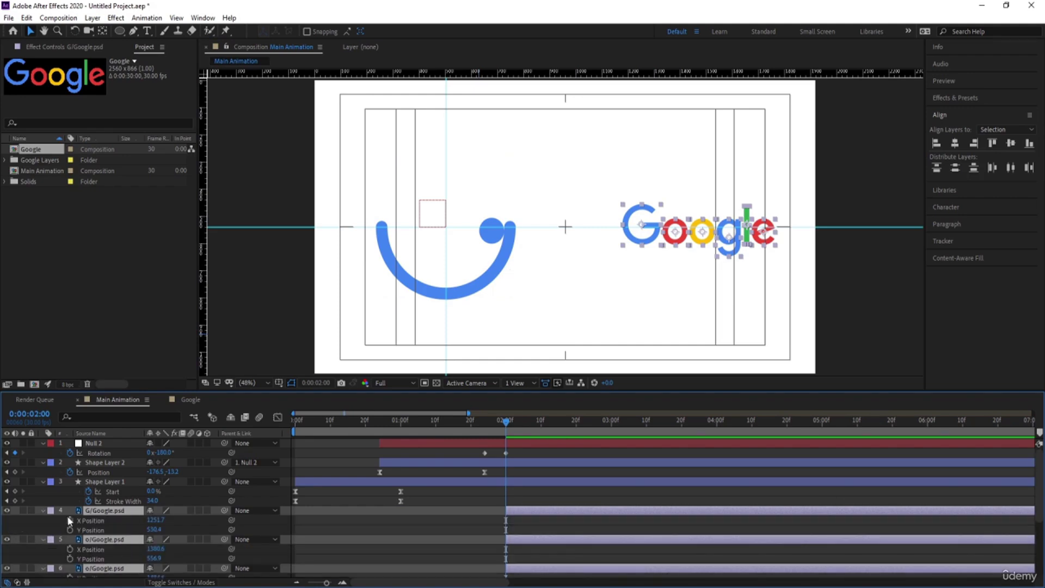
pyautogui.click(69, 520)
pyautogui.click(70, 529)
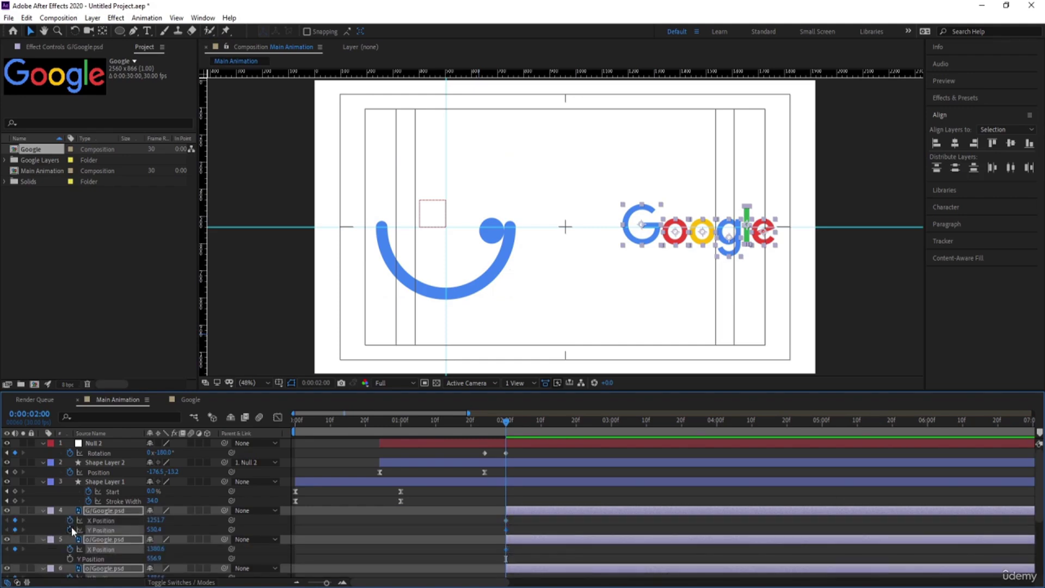
pyautogui.press('r')
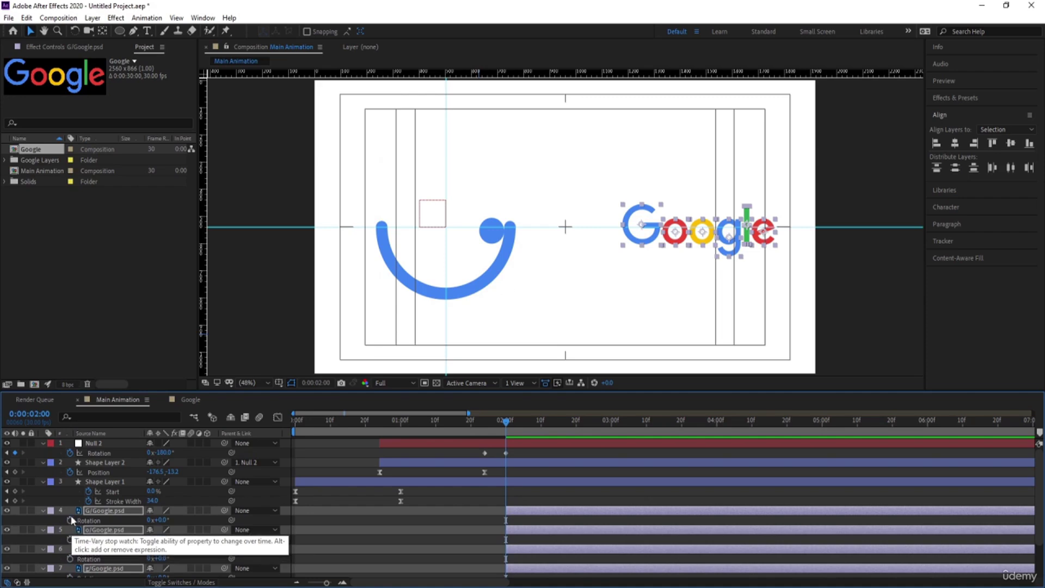
pyautogui.click(70, 517)
pyautogui.hotkey('shift', 'p')
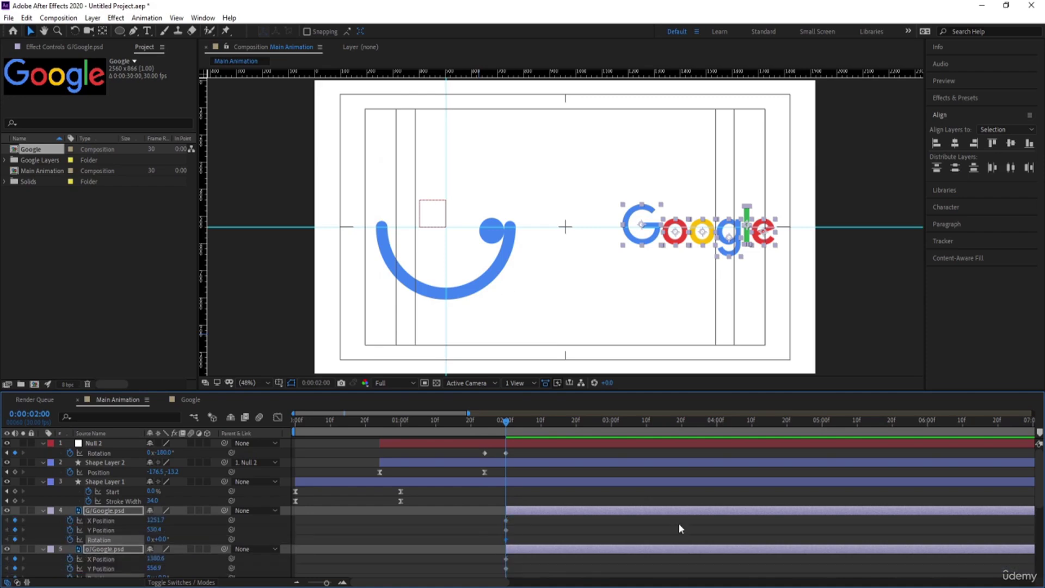
# Add X Position, Y Position and Rotation keyframes to all letter layers at 0:00:03:11 to hold their final layout.
pyautogui.moveTo(1040, 495); pyautogui.dragTo(1042, 520)
pyautogui.moveTo(565, 423); pyautogui.dragTo(650, 435)
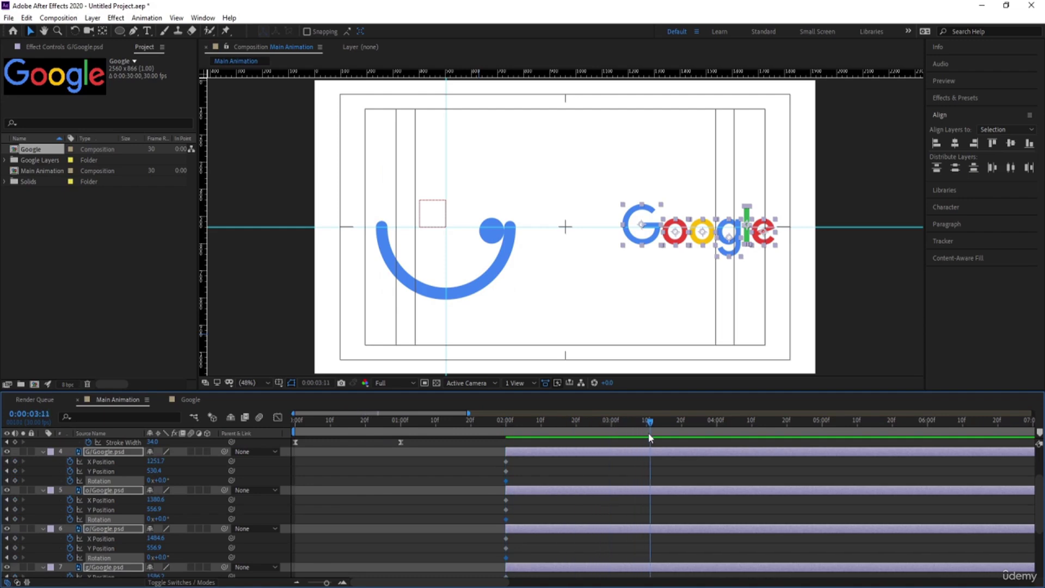
pyautogui.click(15, 461)
pyautogui.click(15, 471)
pyautogui.click(16, 481)
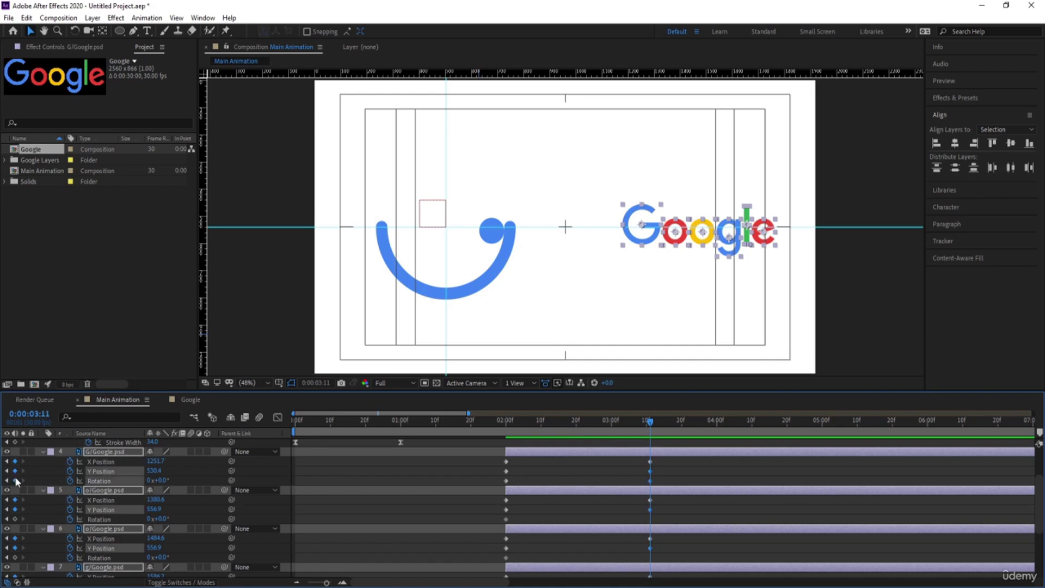
# Raise all the letters at 0:00:02:19 until the G layer's Y Position is about 232.
pyautogui.moveTo(577, 420); pyautogui.dragTo(573, 422)
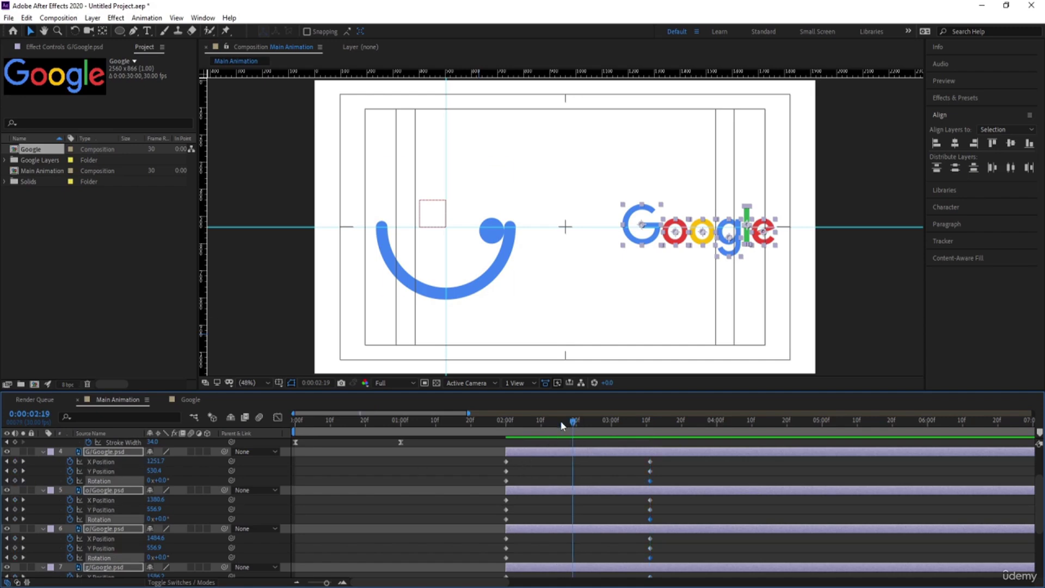
pyautogui.moveTo(154, 471); pyautogui.dragTo(7, 473)
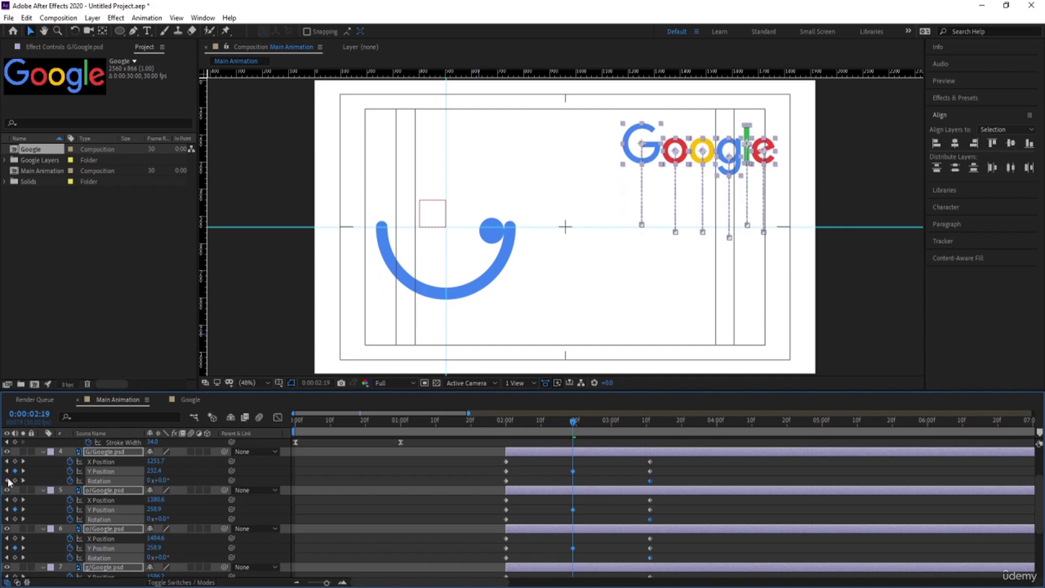
# Stack the letters centred on one another at 0:00:02:00 and move them onto the blue ball at X Position 682.8.
pyautogui.press('j')
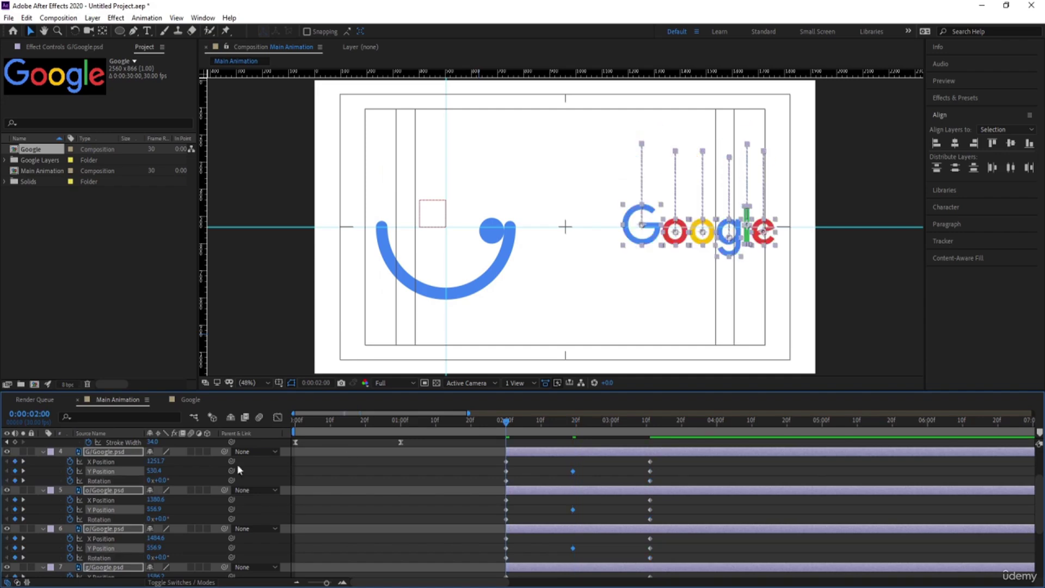
pyautogui.moveTo(153, 462)
pyautogui.mouseDown()
pyautogui.moveTo(115, 474)
pyautogui.moveTo(143, 459)
pyautogui.mouseUp()
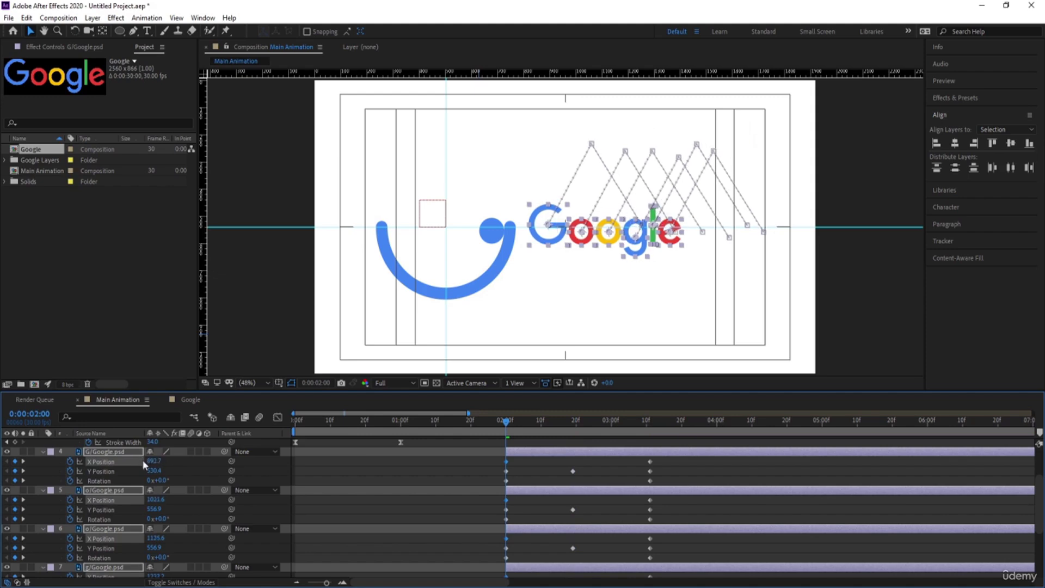
pyautogui.click(955, 142)
pyautogui.click(1008, 144)
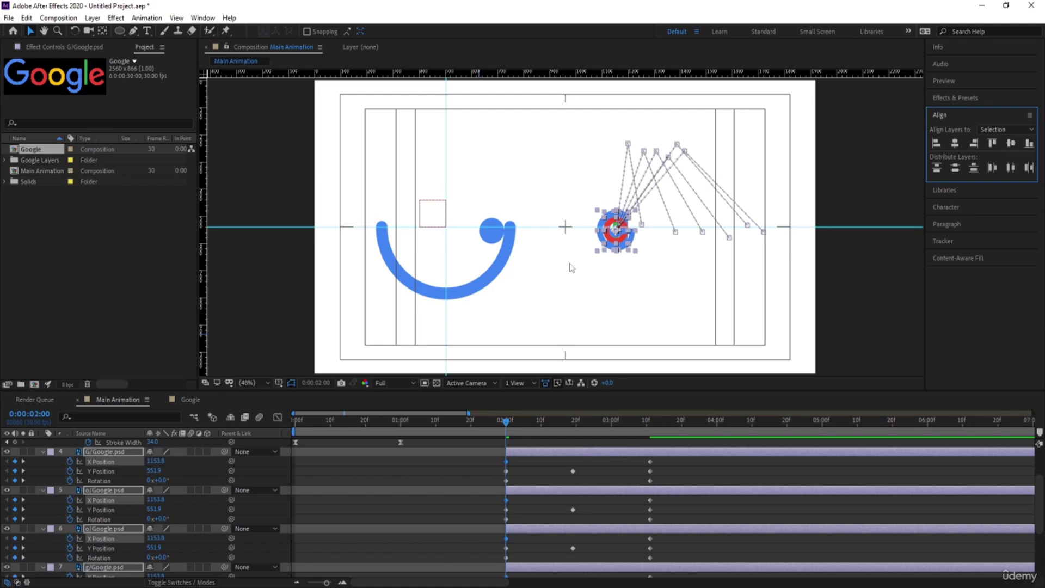
pyautogui.moveTo(155, 462); pyautogui.dragTo(61, 476)
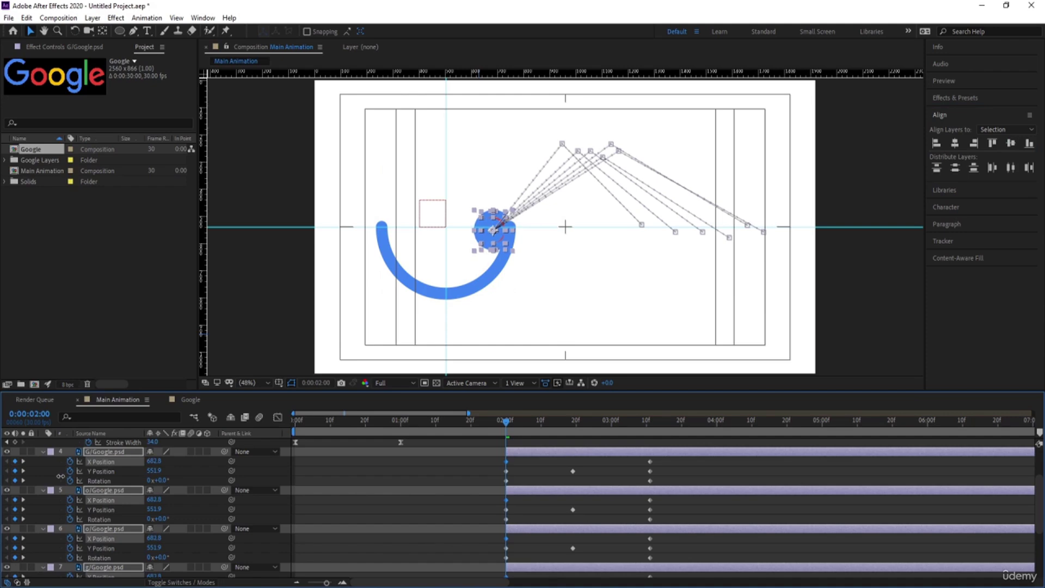
# Add Scale keyframes of 23% to all letter layers at 0:00:02:00 and 0:00:03:11.
pyautogui.press('s')
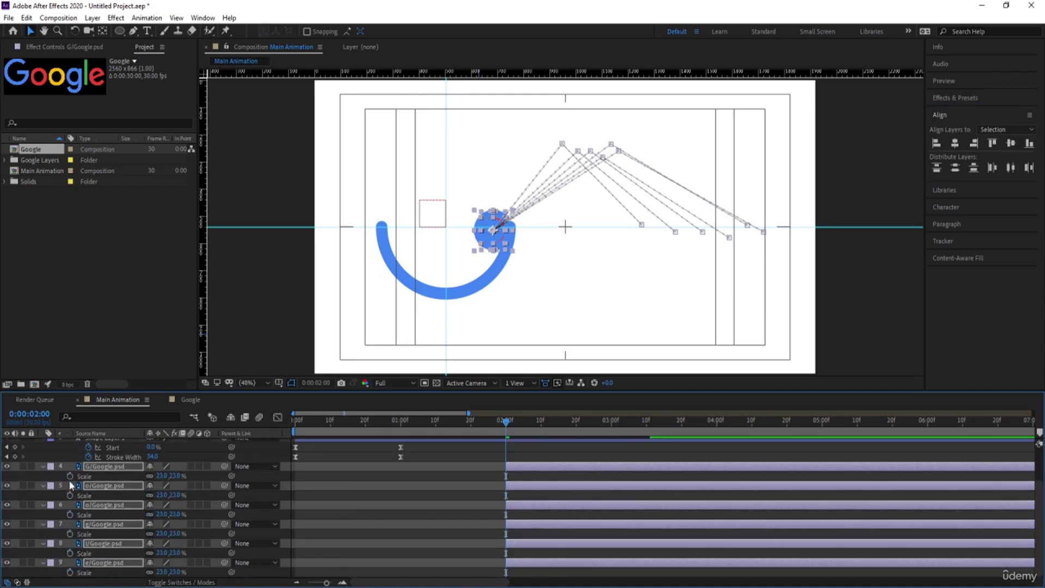
pyautogui.click(68, 476)
pyautogui.press('u')
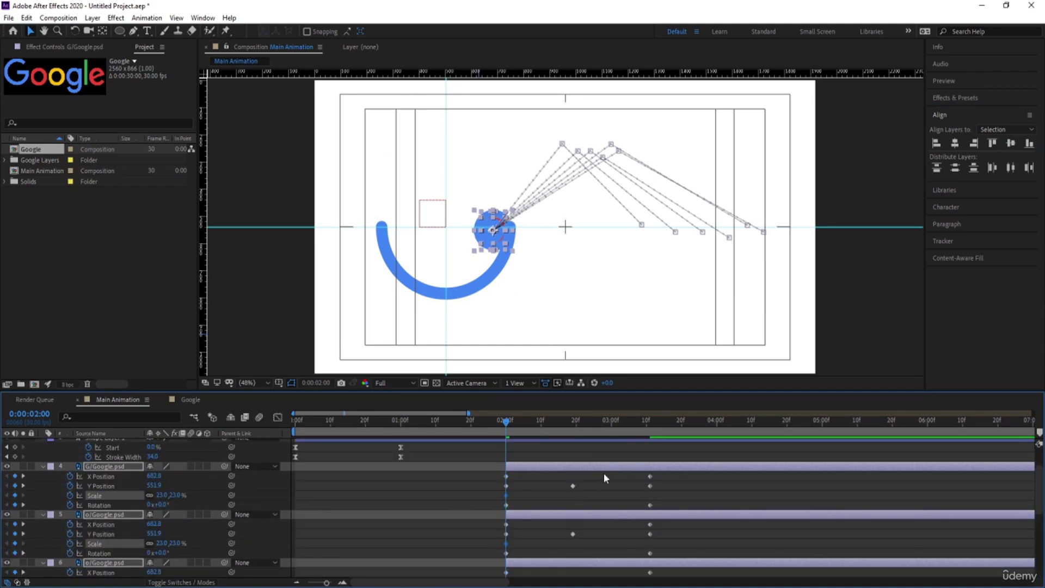
pyautogui.press('k')
pyautogui.press('k')
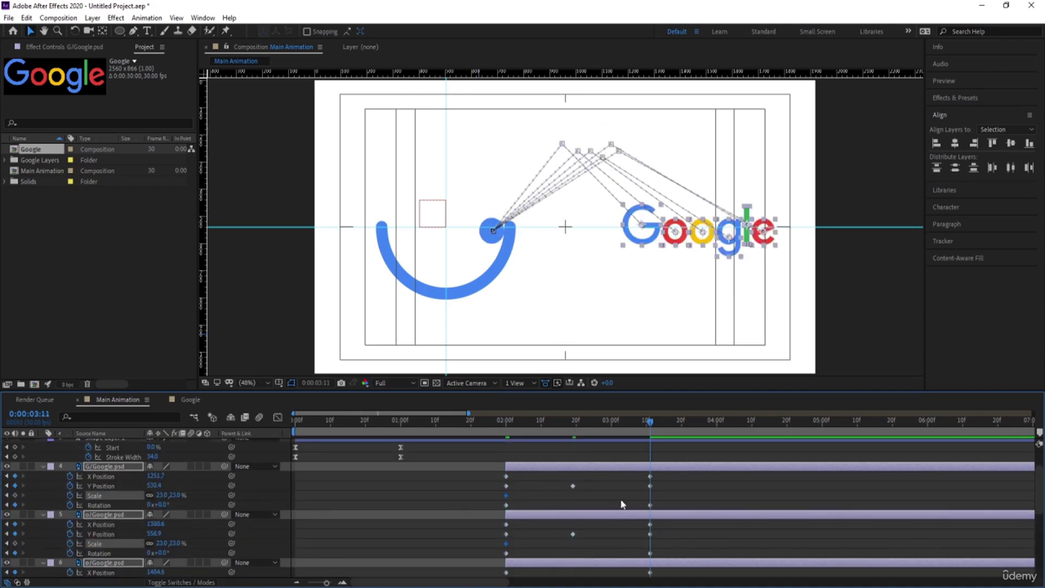
pyautogui.click(15, 495)
# Reduce the letters' Scale to 14% at 0:00:02:00 so they fit behind the ball, and preview the motion.
pyautogui.press('j')
pyautogui.press('j')
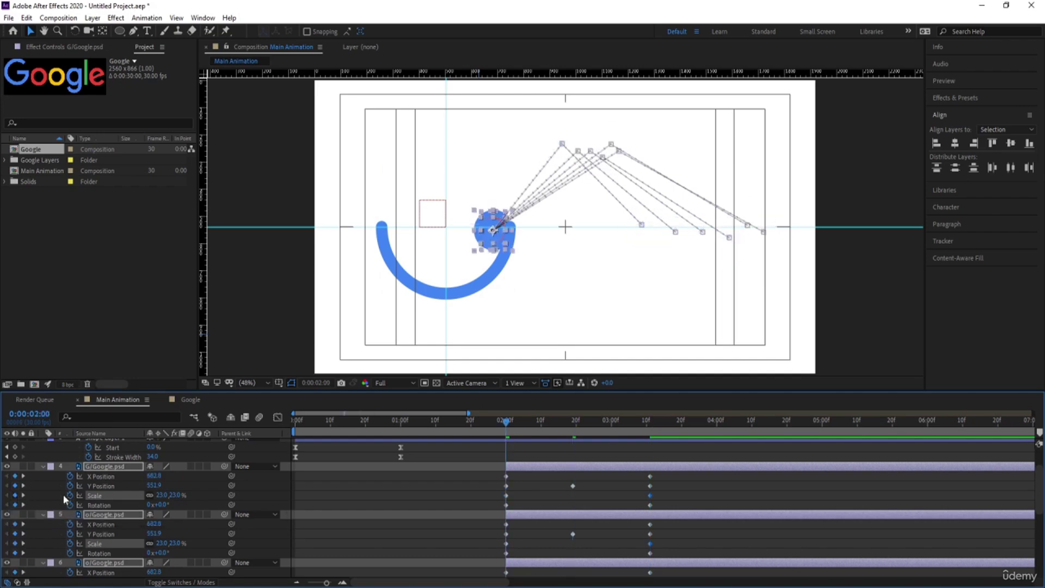
pyautogui.moveTo(157, 495); pyautogui.dragTo(153, 495)
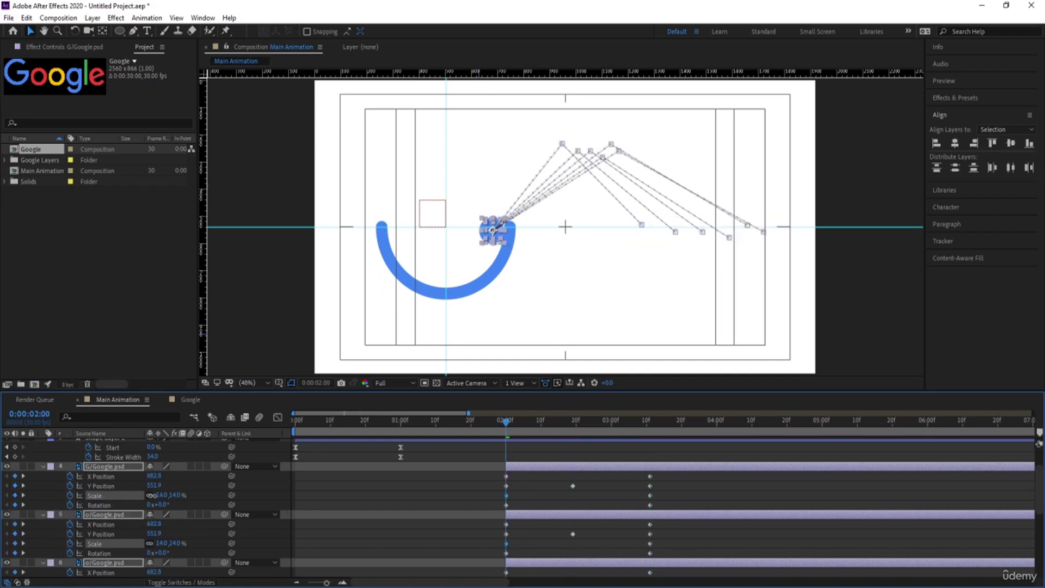
pyautogui.press('space')
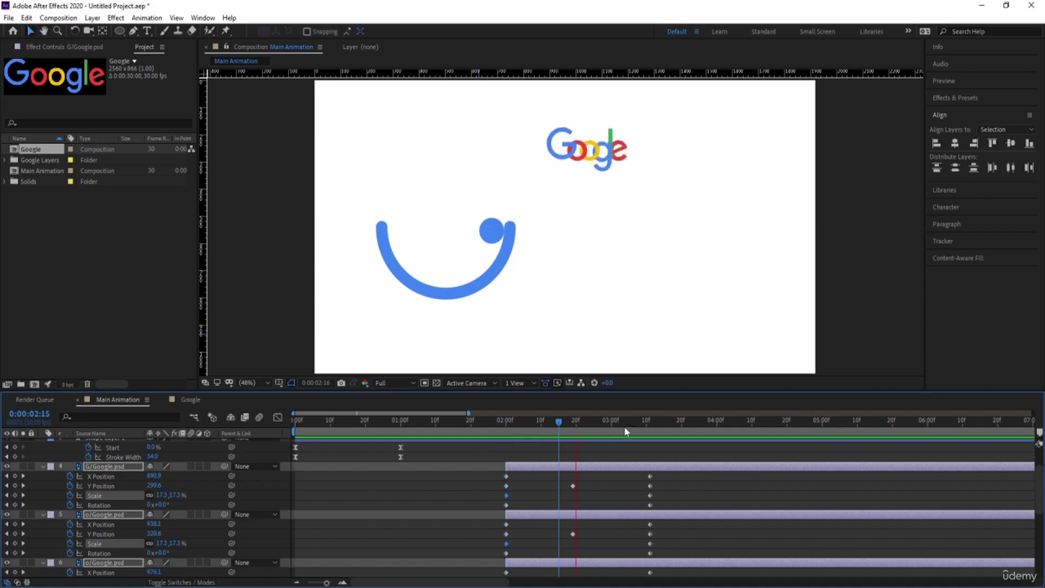
pyautogui.press('space')
# Set the letters' Rotation to one full revolution at 0:00:03:11 and preview the spin.
pyautogui.press('j')
pyautogui.press('k')
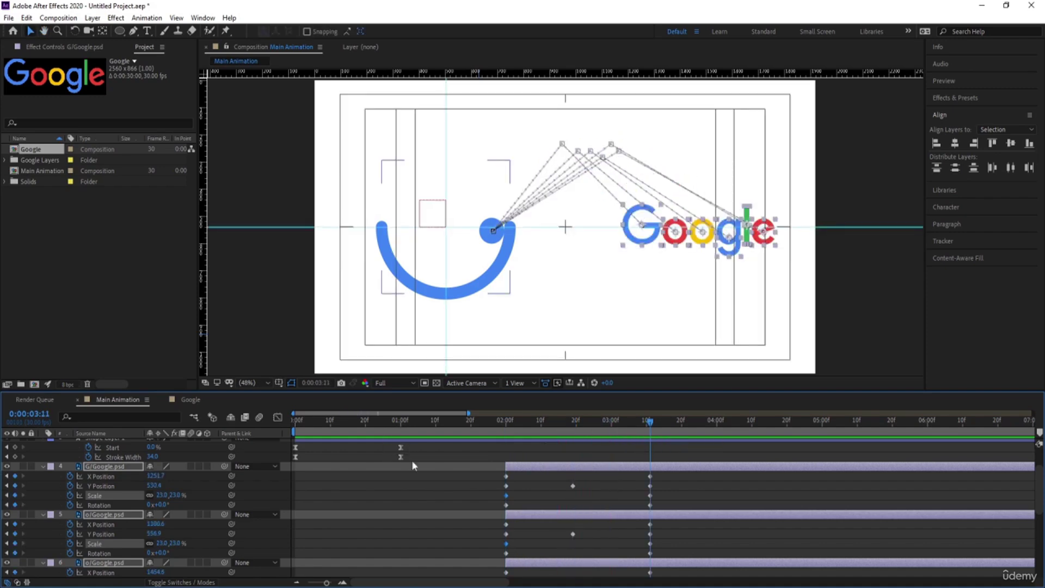
pyautogui.click(149, 505)
pyautogui.write('1')
pyautogui.press('Return')
pyautogui.moveTo(540, 425); pyautogui.dragTo(515, 435)
pyautogui.press('space')
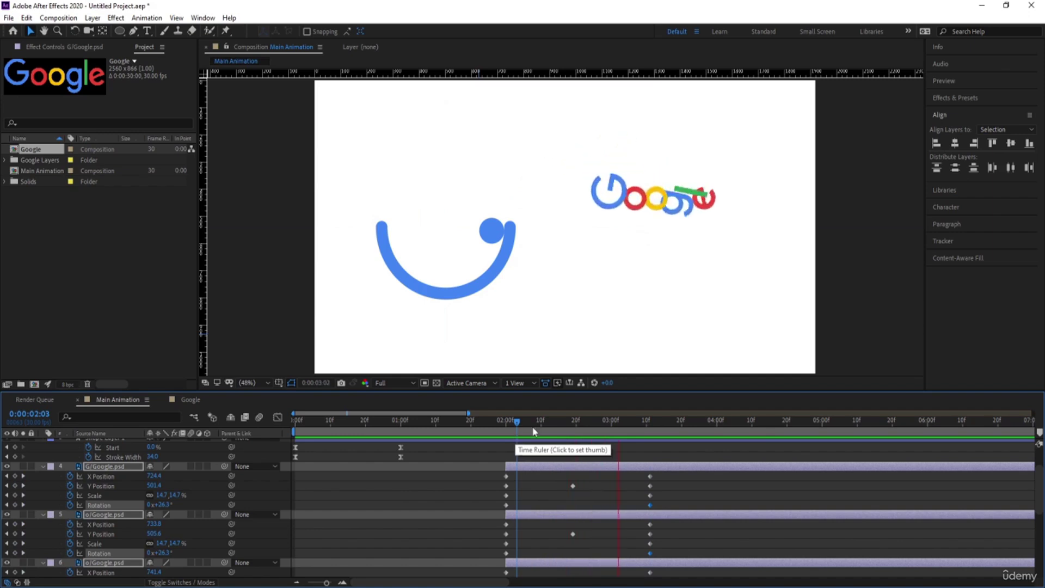
pyautogui.press('space')
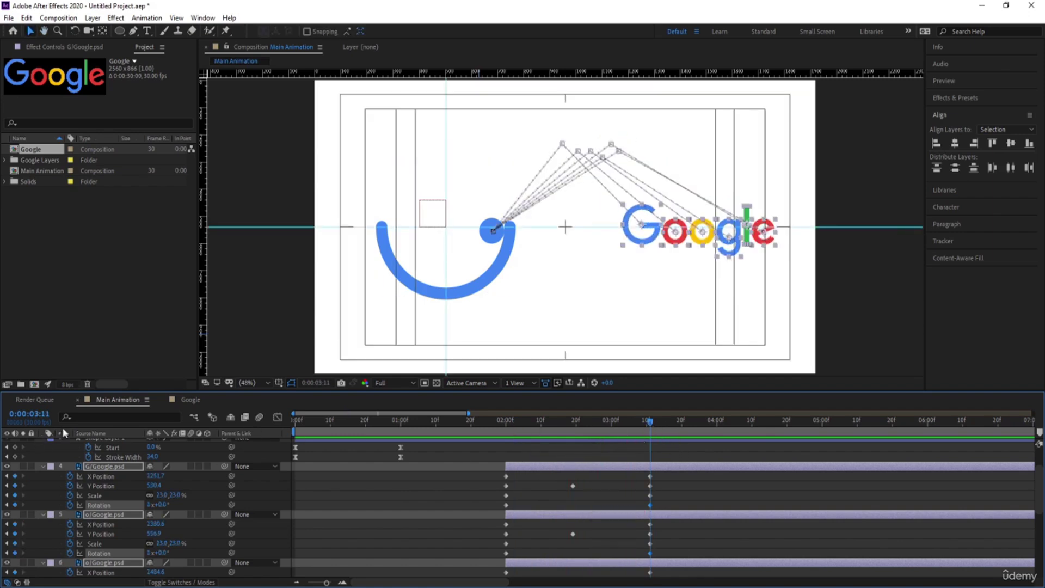
# Filter the timeline by "y" and apply Easy Ease to the Y Position keyframes of all six letter layers.
pyautogui.click(88, 416)
pyautogui.write('y')
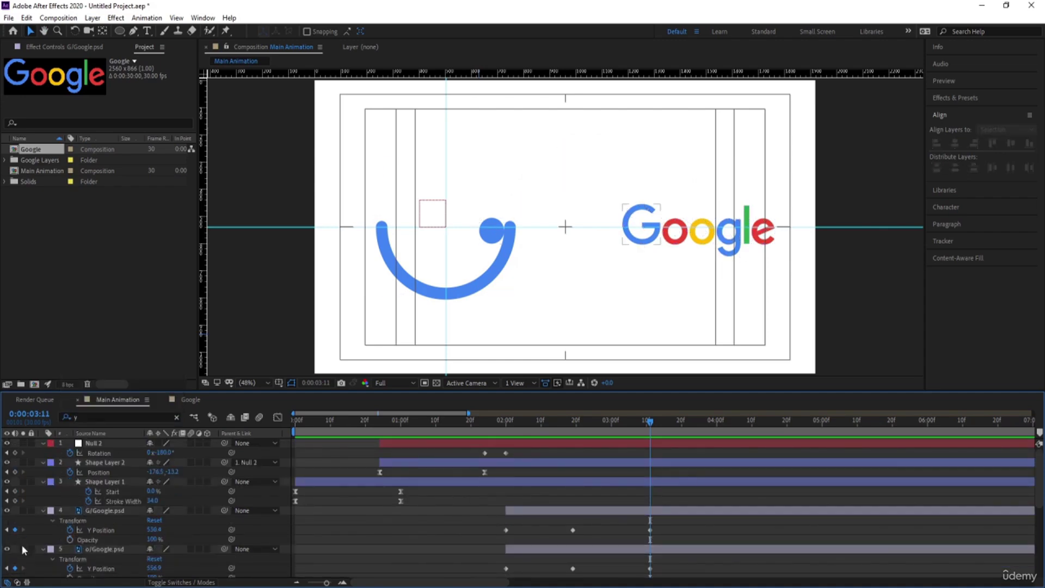
pyautogui.click(99, 513)
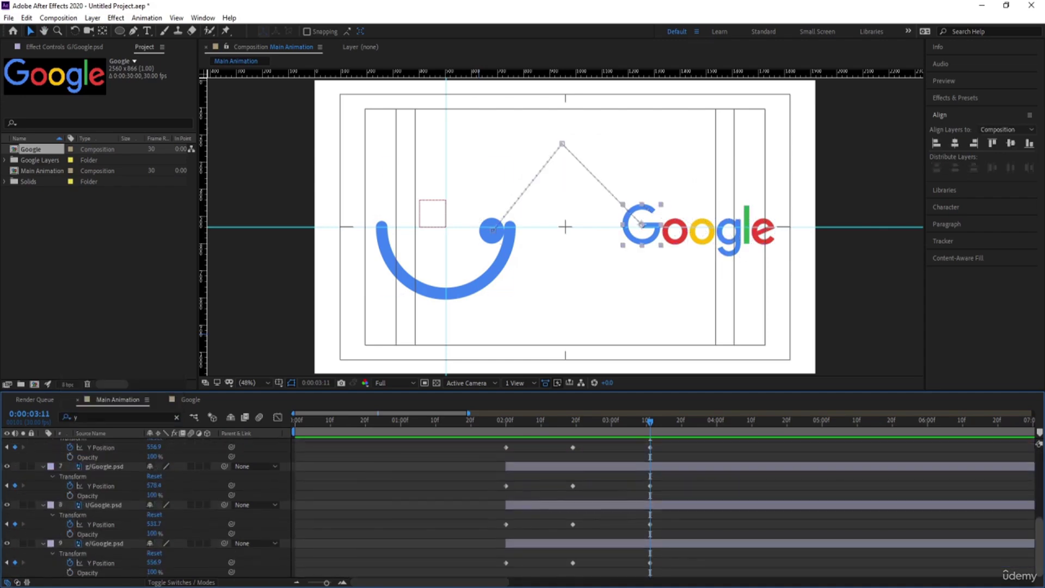
pyautogui.scroll(-5, 93, 490)
pyautogui.moveTo(681, 564); pyautogui.dragTo(471, 501)
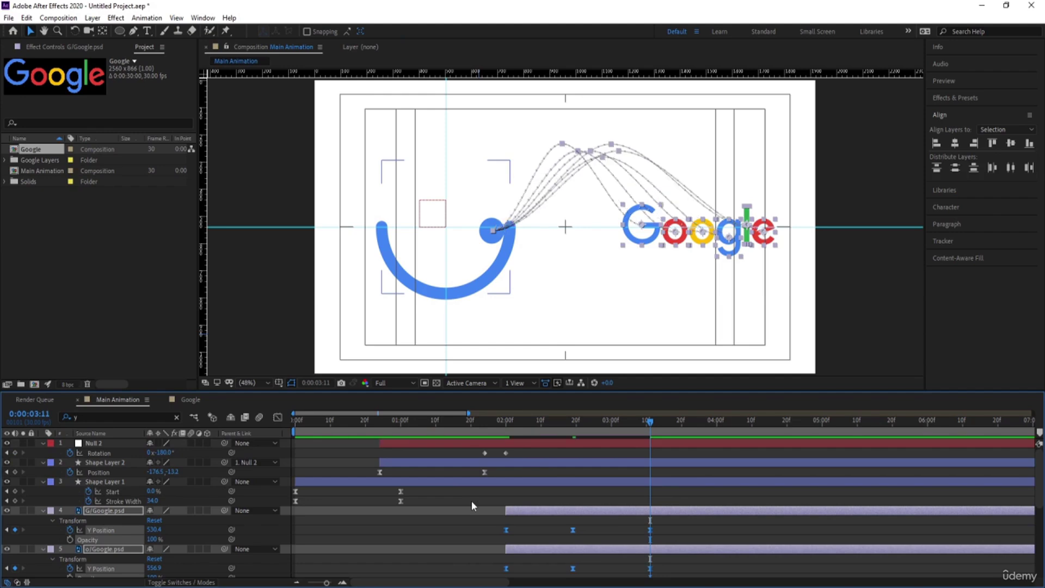
# Reshape the letters' Y Position speed graph so they launch fast and slow down towards the middle keyframe.
pyautogui.click(278, 417)
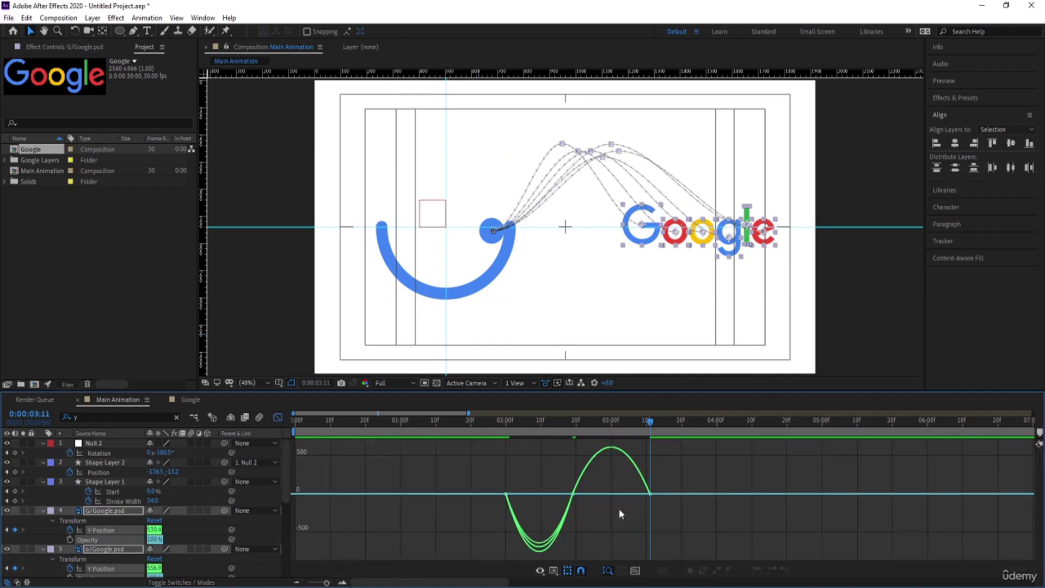
pyautogui.moveTo(549, 457); pyautogui.dragTo(596, 531)
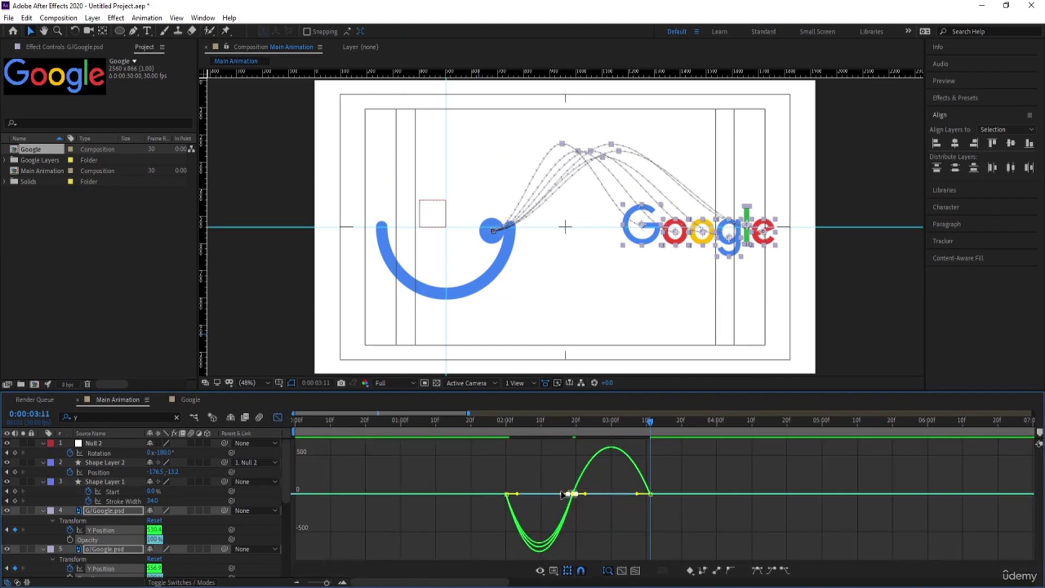
pyautogui.moveTo(561, 494); pyautogui.dragTo(528, 494)
pyautogui.moveTo(519, 455); pyautogui.dragTo(539, 470)
pyautogui.moveTo(718, 492); pyautogui.dragTo(638, 440)
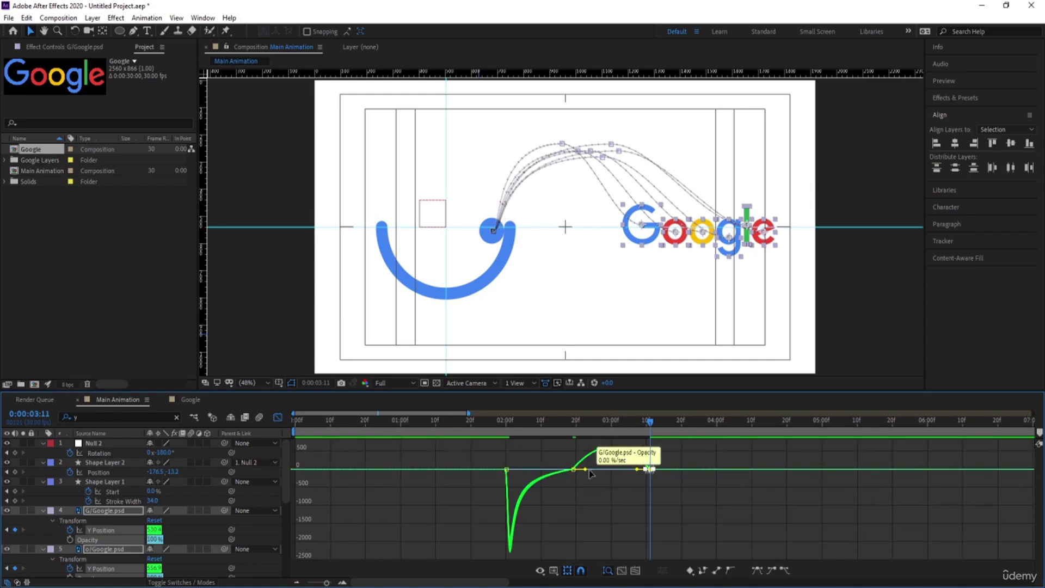
pyautogui.moveTo(585, 469); pyautogui.dragTo(638, 471)
pyautogui.hotkey('ctrl', 'z')
# Reshape the second half of the Y Position speed graph so the letters leave the peak slowly and accelerate sharply into the last keyframe.
pyautogui.moveTo(562, 447); pyautogui.dragTo(628, 469)
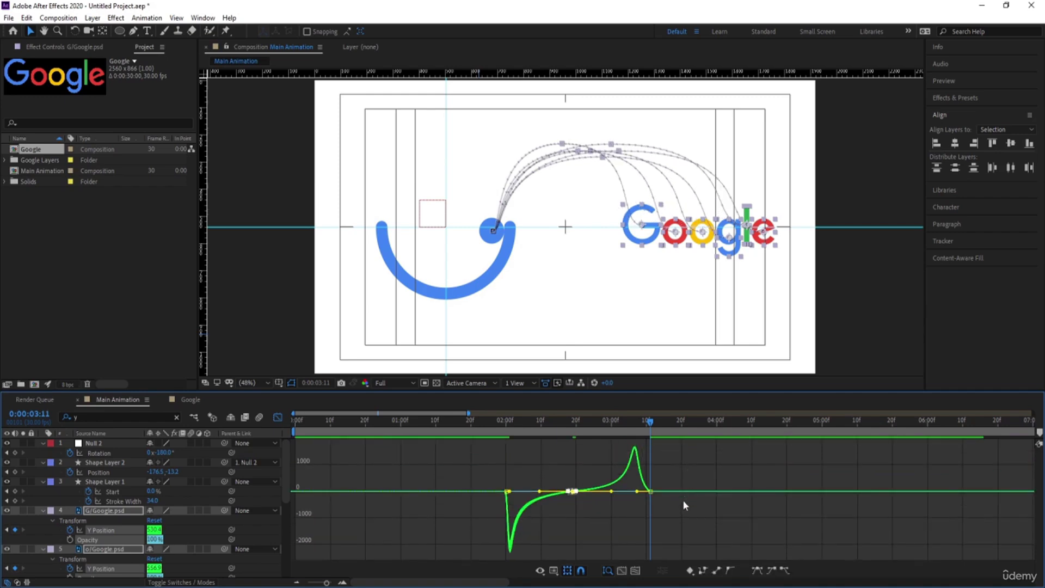
pyautogui.moveTo(682, 516); pyautogui.dragTo(648, 497)
pyautogui.click(494, 433)
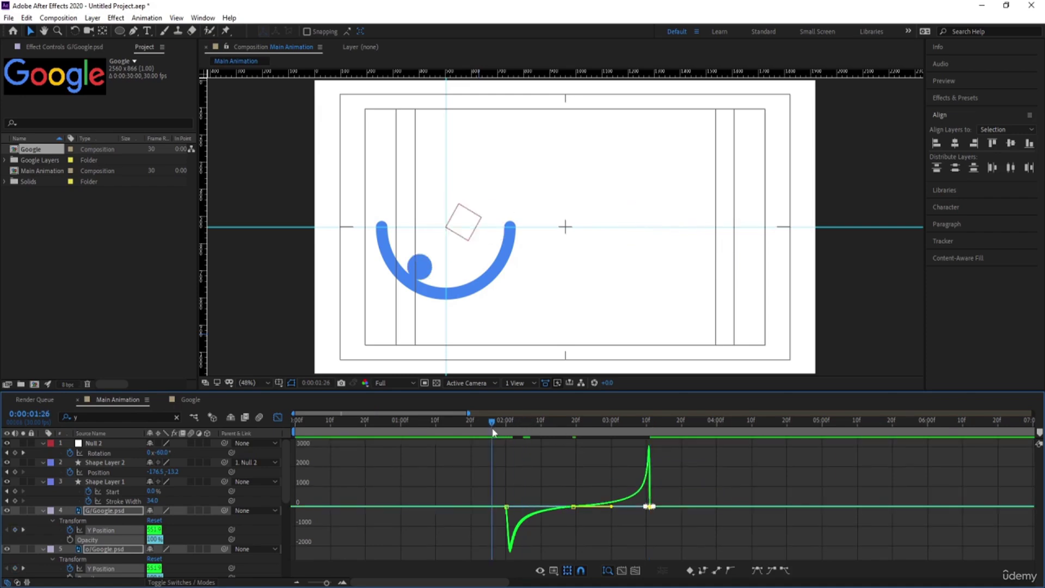
# Add a small landing bounce by keyframing all letters' Y Position at 0:00:03:19 and raising the letters at 0:00:03:15.
pyautogui.moveTo(494, 433); pyautogui.dragTo(633, 457)
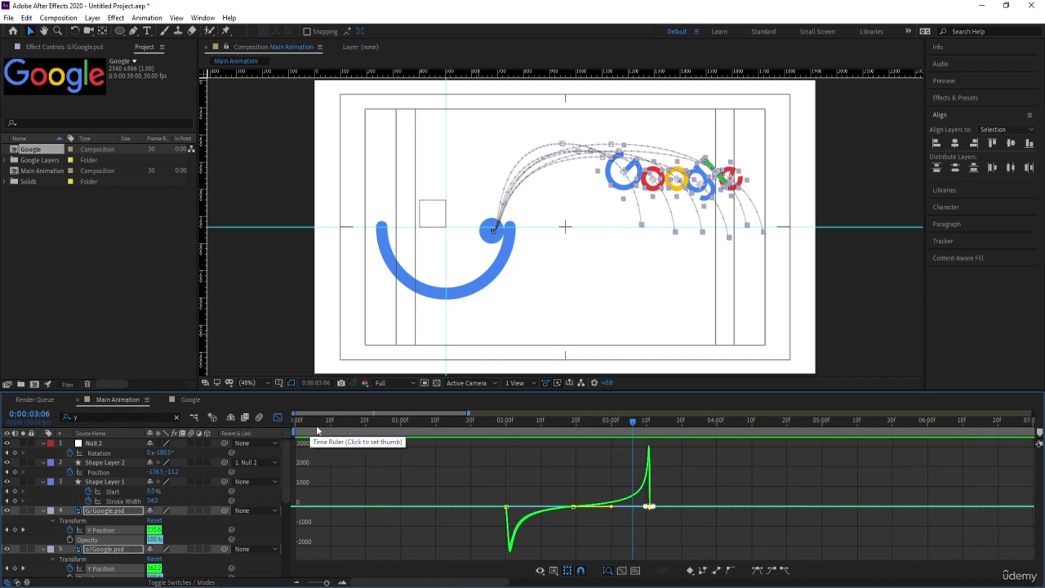
pyautogui.press('=')
pyautogui.click(278, 418)
pyautogui.moveTo(660, 423); pyautogui.dragTo(726, 442)
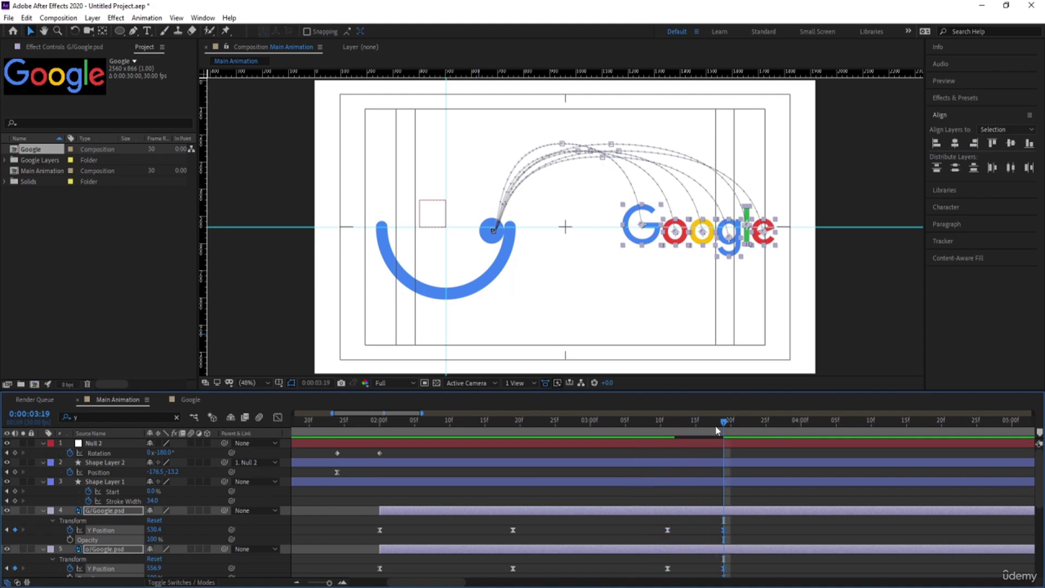
pyautogui.moveTo(716, 430); pyautogui.dragTo(696, 431)
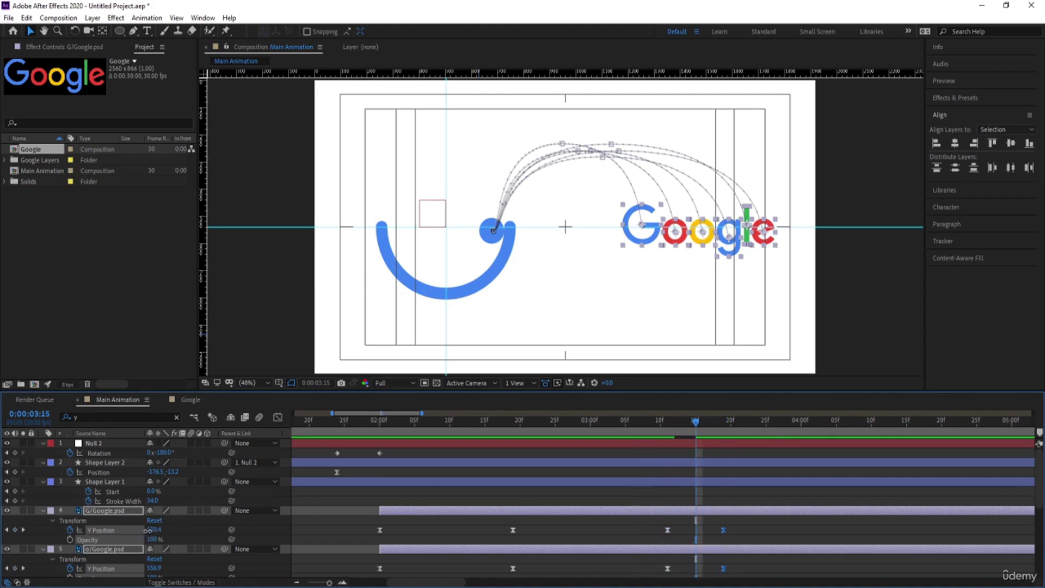
pyautogui.moveTo(147, 530); pyautogui.dragTo(136, 532)
pyautogui.click(652, 429)
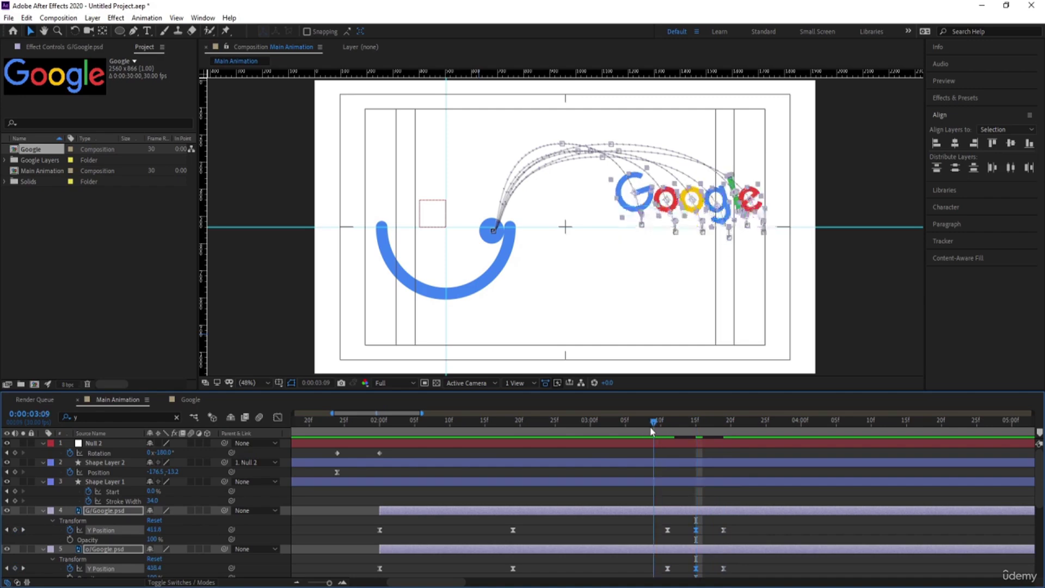
pyautogui.press('space')
pyautogui.press('space')
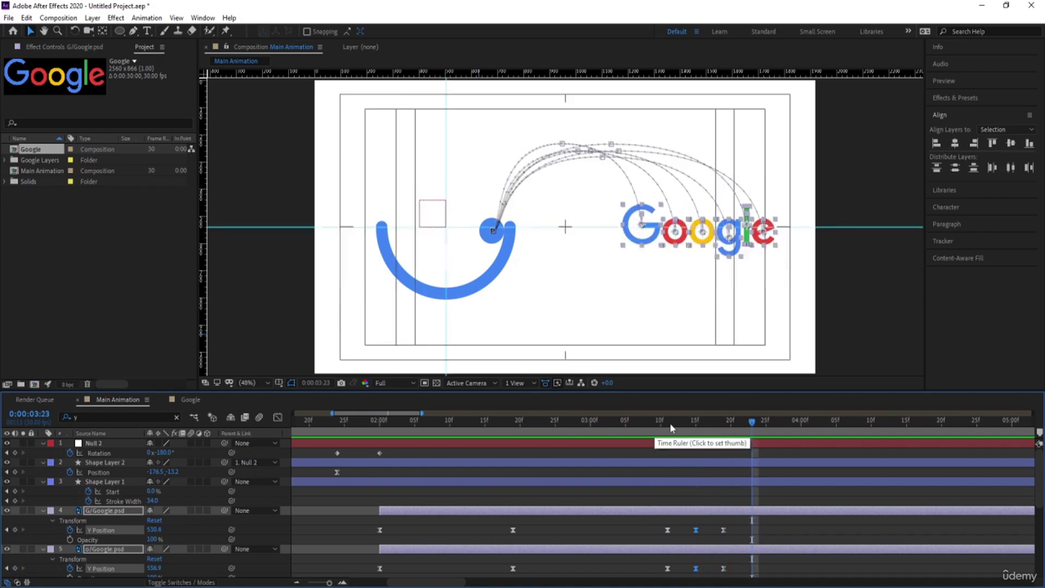
# Reshape the bounce section of the letters' Y Position speed graph so they rebound fast, slow at the top and accelerate into landing.
pyautogui.click(278, 417)
pyautogui.moveTo(760, 489); pyautogui.dragTo(693, 528)
pyautogui.press('=')
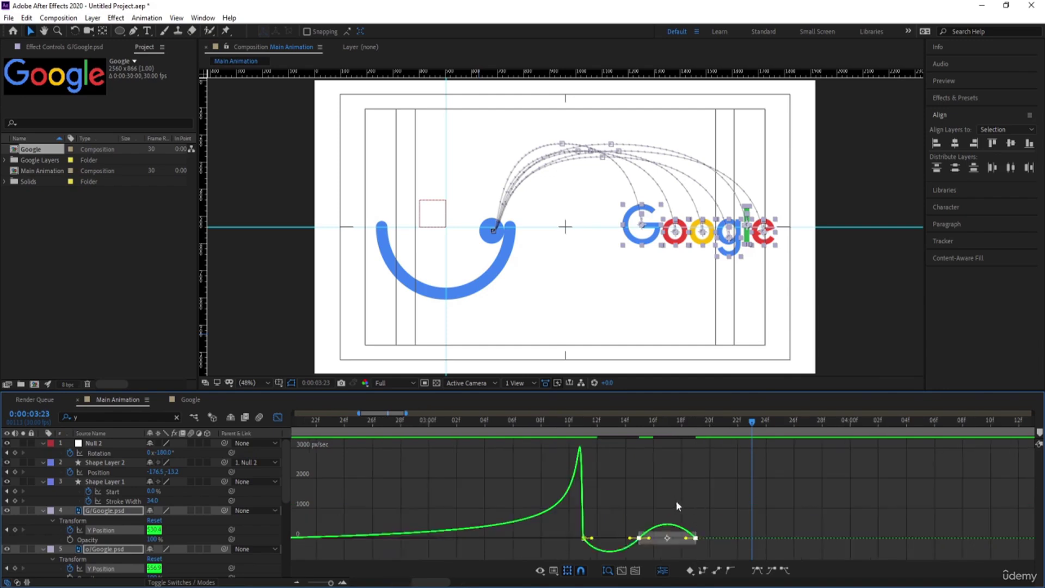
pyautogui.moveTo(618, 483); pyautogui.dragTo(613, 544)
pyautogui.hotkey('ctrl', 'z')
pyautogui.moveTo(618, 503); pyautogui.dragTo(681, 521)
pyautogui.moveTo(593, 486); pyautogui.dragTo(583, 521)
pyautogui.moveTo(726, 493); pyautogui.dragTo(693, 520)
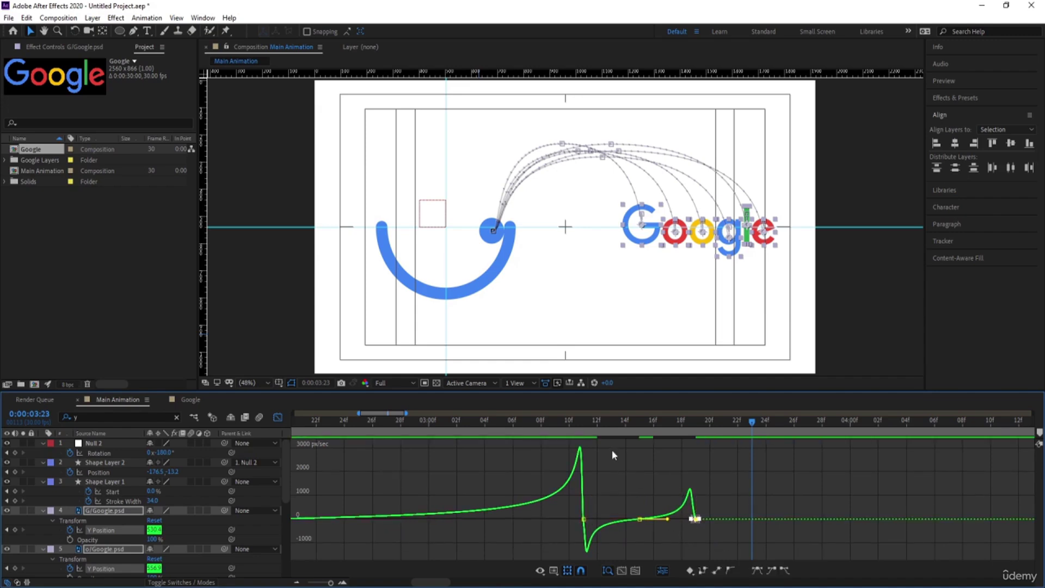
# Preview the letters' landing bounce, including playback from 0:00:01:11.
pyautogui.moveTo(584, 428); pyautogui.dragTo(530, 430)
pyautogui.press('space')
pyautogui.press('space')
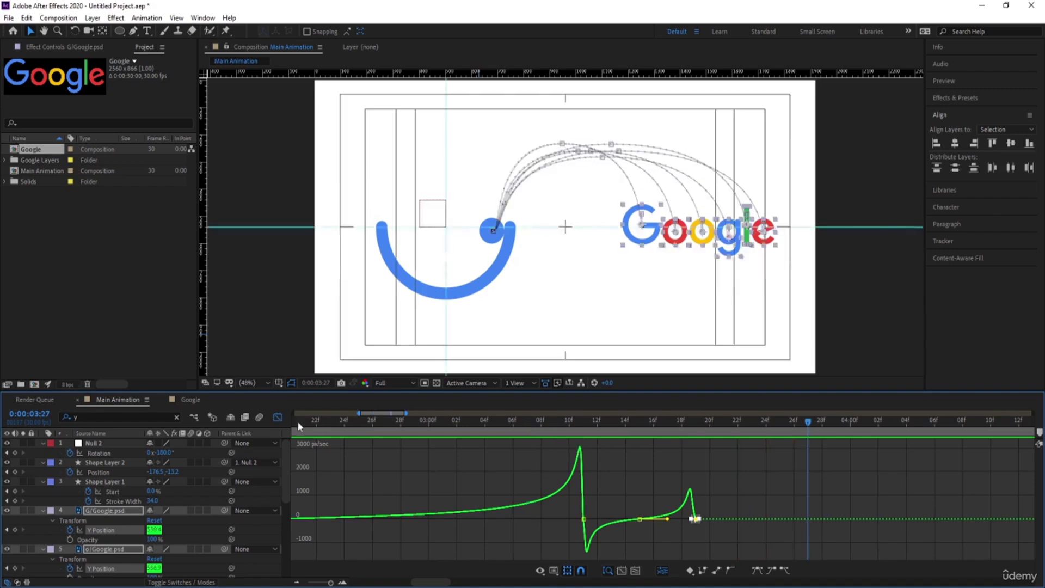
pyautogui.click(277, 417)
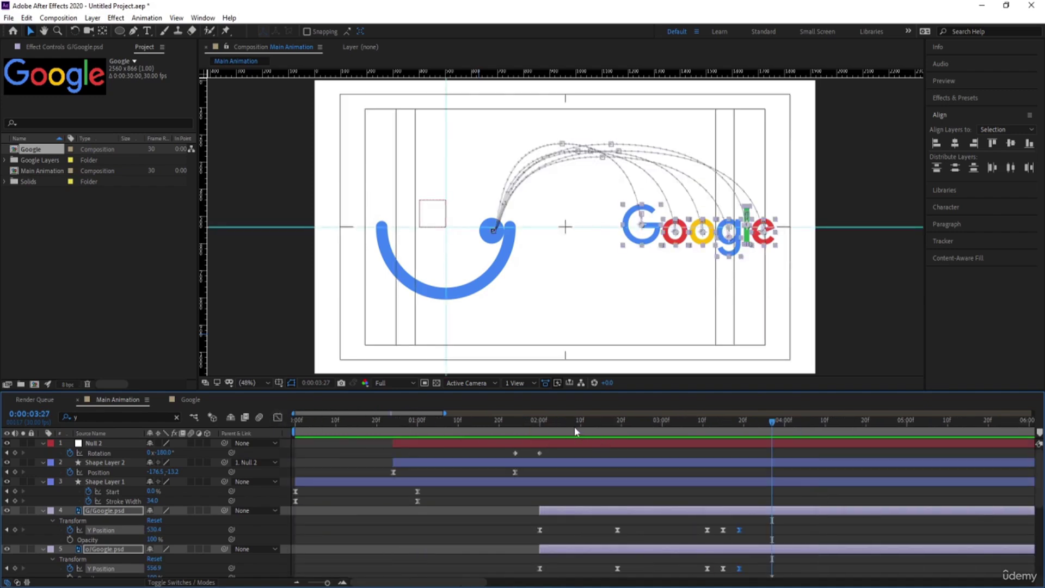
pyautogui.moveTo(576, 431); pyautogui.dragTo(463, 441)
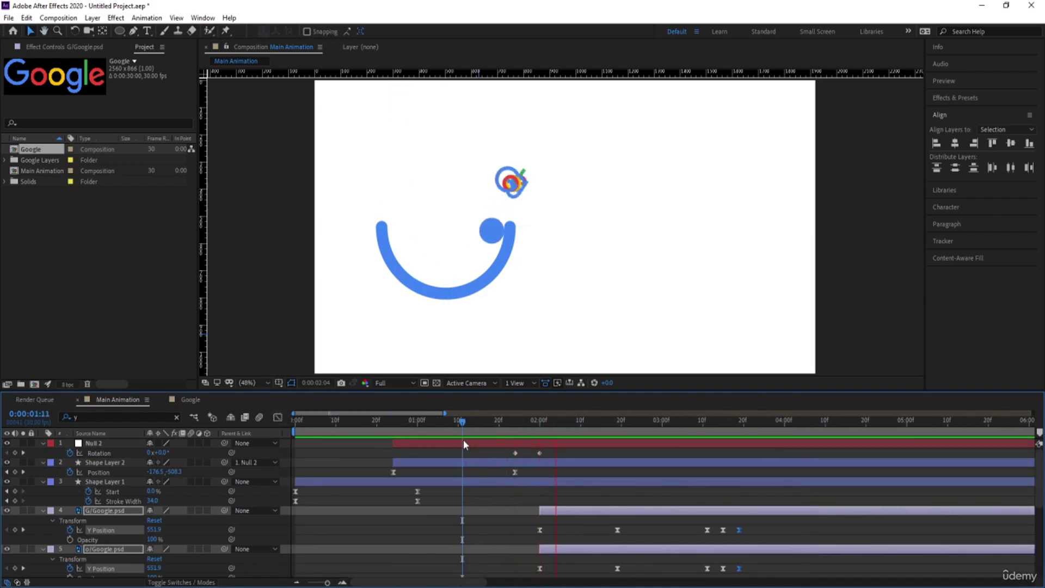
pyautogui.press('space')
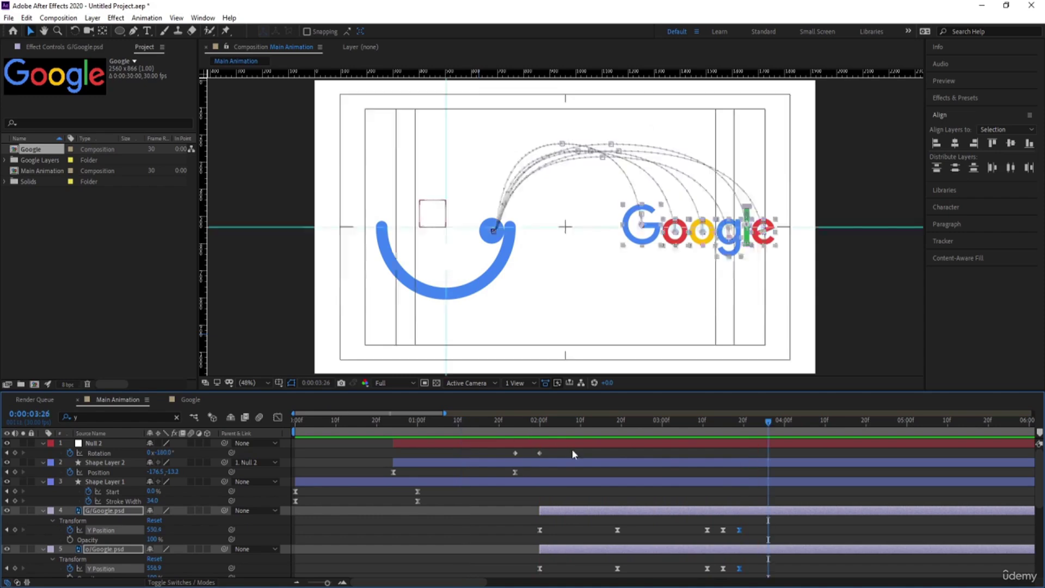
pyautogui.moveTo(553, 430); pyautogui.dragTo(663, 475)
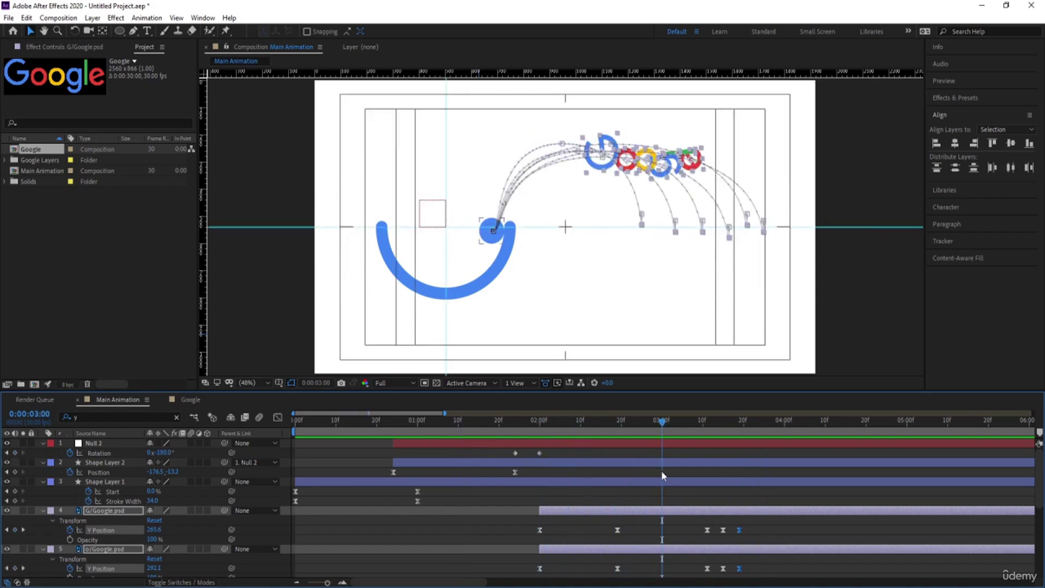
# Move the final Rotation keyframes of all six letter layers to 0:00:03:19 and preview the spin.
pyautogui.press('r')
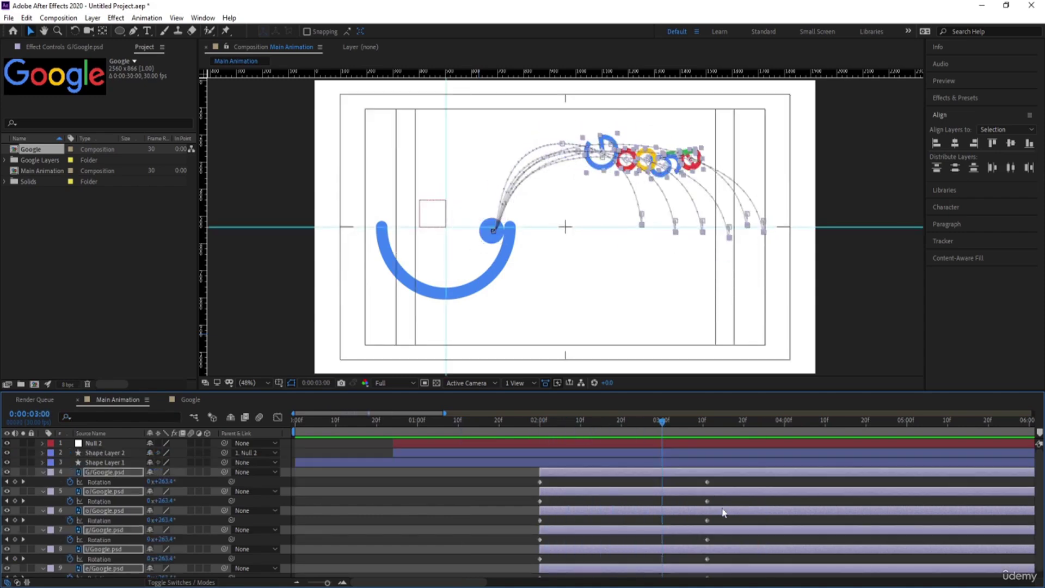
pyautogui.press('u')
pyautogui.click(723, 427)
pyautogui.moveTo(723, 427); pyautogui.dragTo(749, 562)
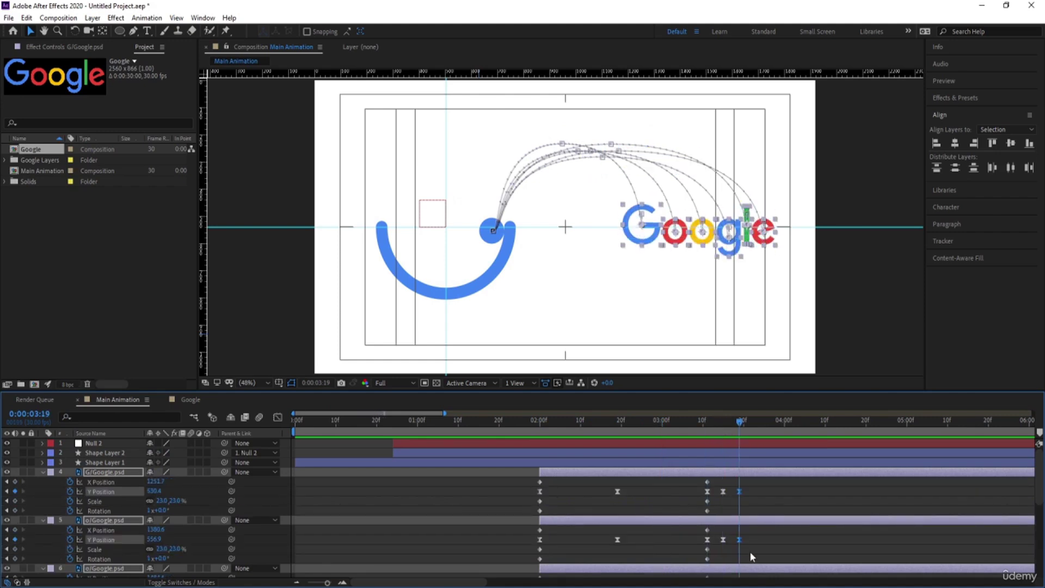
pyautogui.press('u')
pyautogui.press('r')
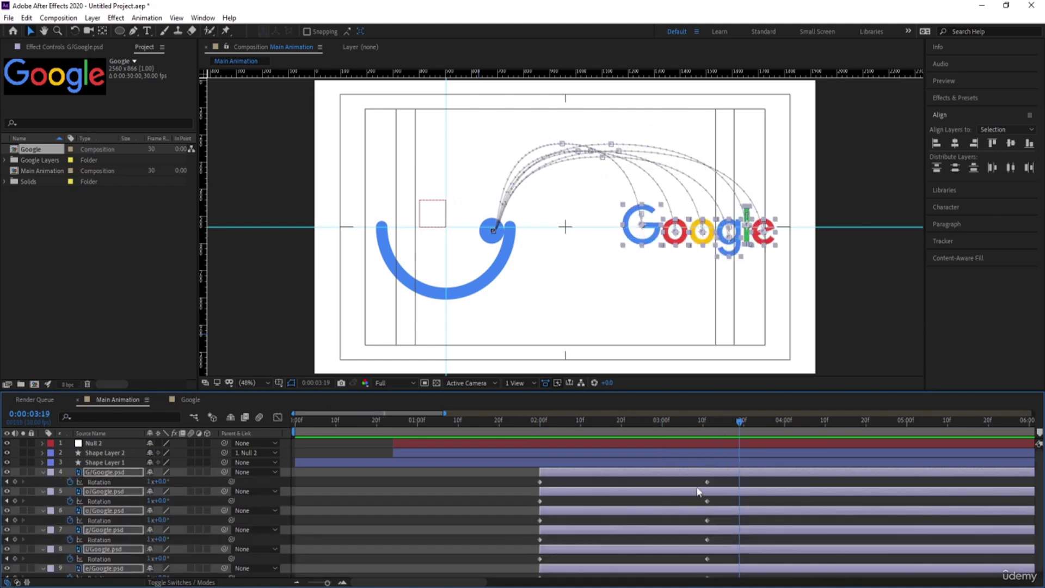
pyautogui.moveTo(696, 477); pyautogui.dragTo(741, 559)
pyautogui.moveTo(741, 424); pyautogui.dragTo(675, 428)
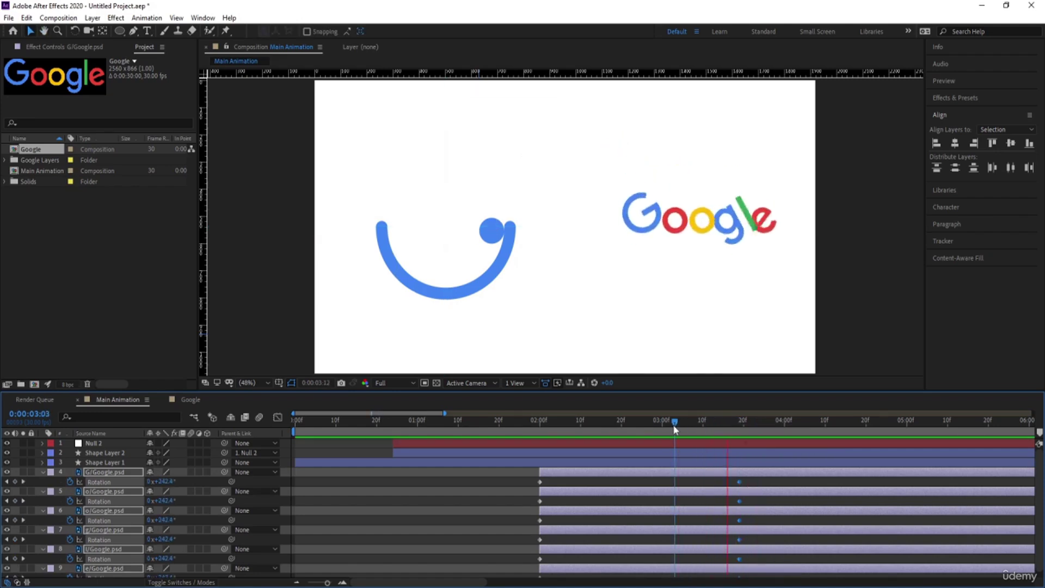
pyautogui.press('space')
# Apply Easy Ease to the Rotation keyframes of all six letter layers.
pyautogui.click(698, 426)
pyautogui.press('k')
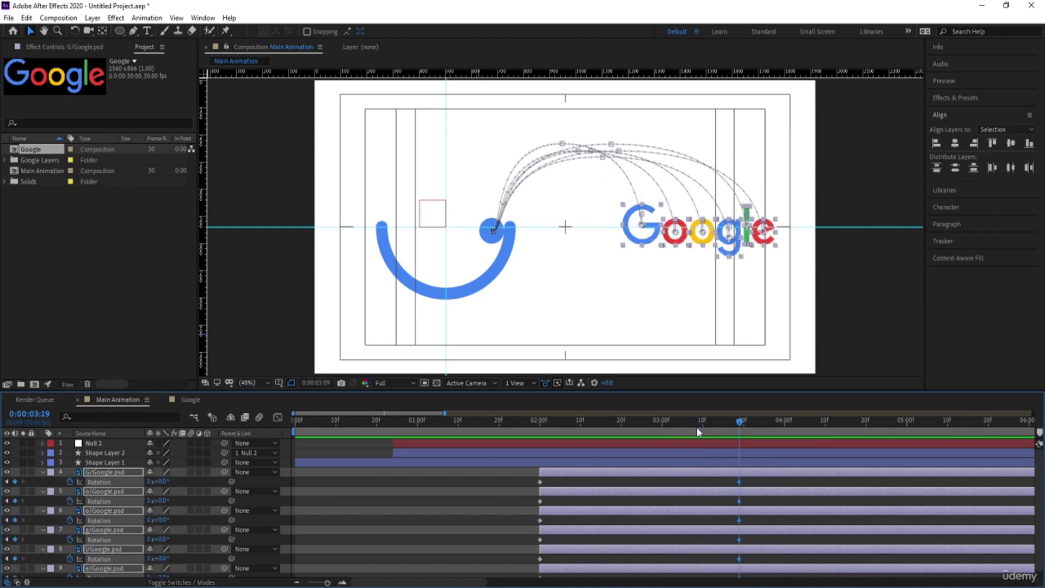
pyautogui.moveTo(502, 482); pyautogui.dragTo(859, 580)
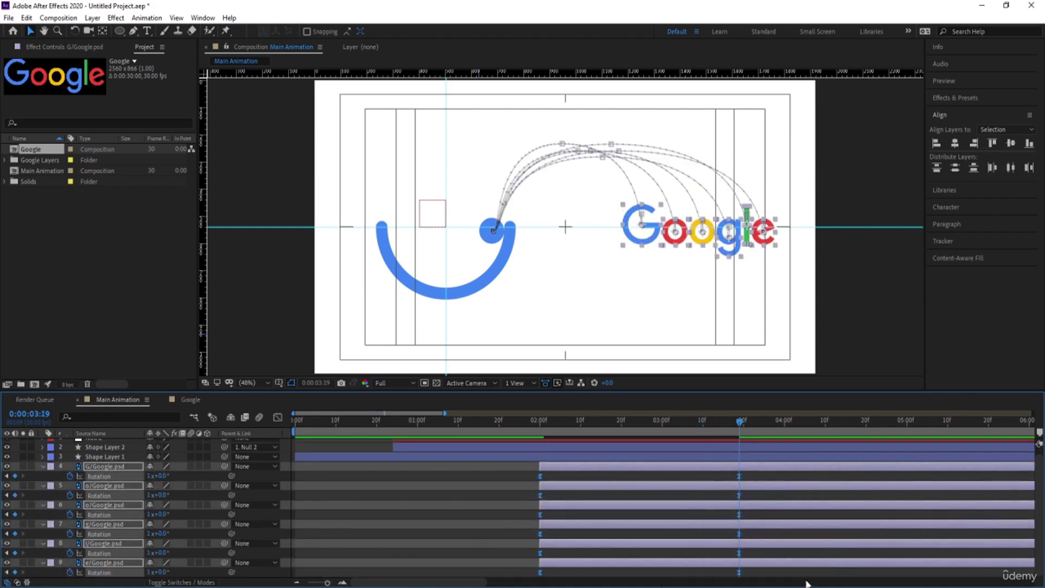
# Reshape the letters' Rotation speed graph into a steep central peak with slow ends, and preview from 0:00:01:27.
pyautogui.click(278, 418)
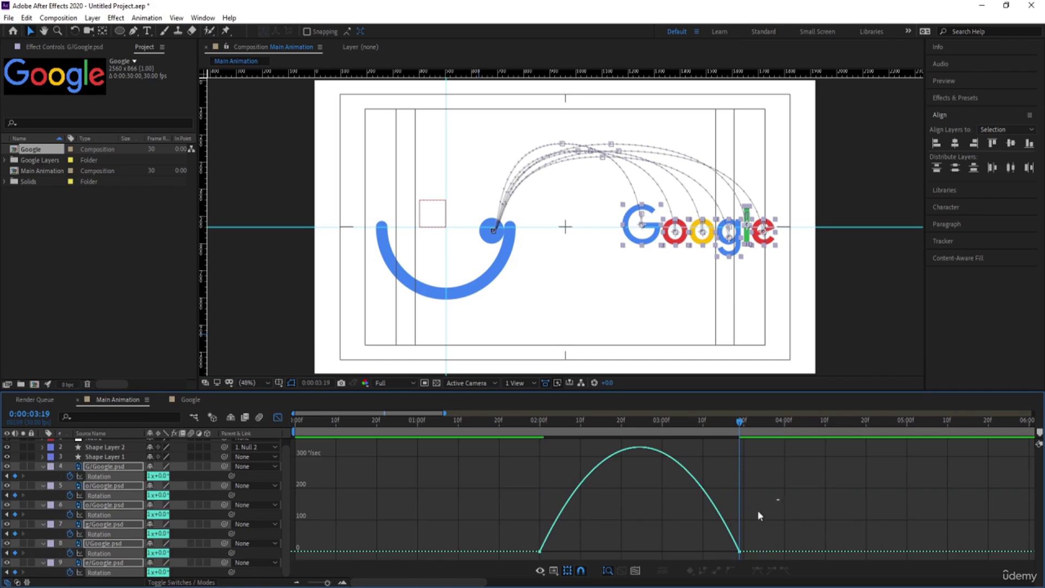
pyautogui.moveTo(788, 444); pyautogui.dragTo(502, 561)
pyautogui.moveTo(705, 549); pyautogui.dragTo(660, 553)
pyautogui.moveTo(579, 553); pyautogui.dragTo(615, 549)
pyautogui.click(528, 420)
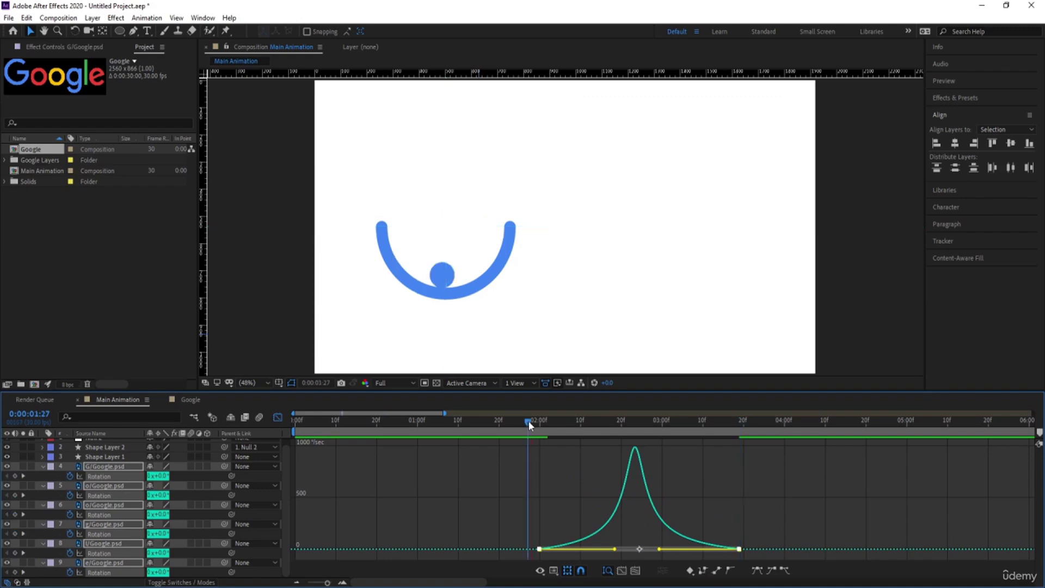
pyautogui.press('space')
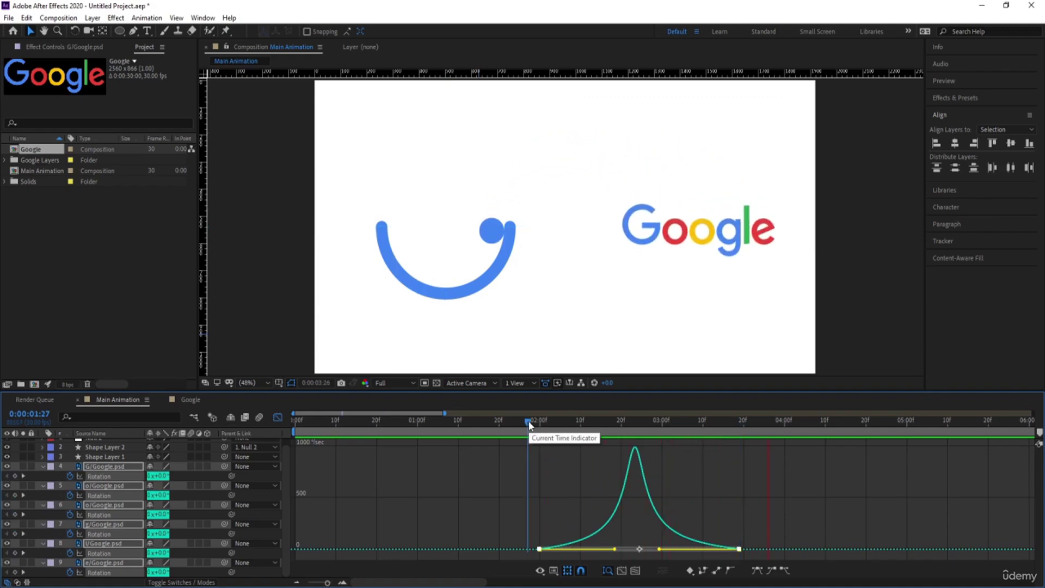
pyautogui.press('space')
# Return the timeline to the layer view, deselect the letters and collapse the properties of every layer.
pyautogui.click(279, 417)
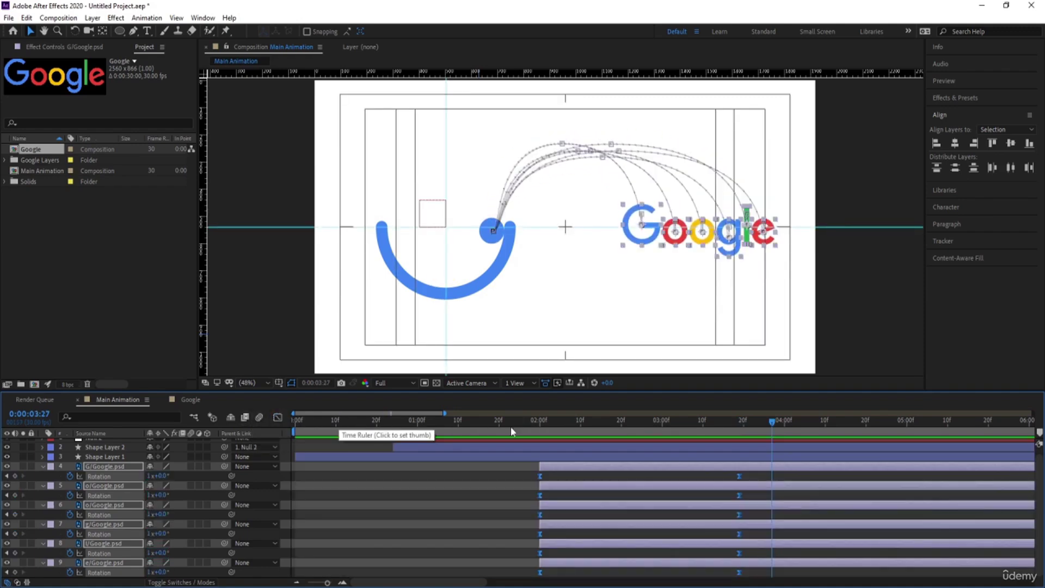
pyautogui.click(399, 468)
pyautogui.press('u')
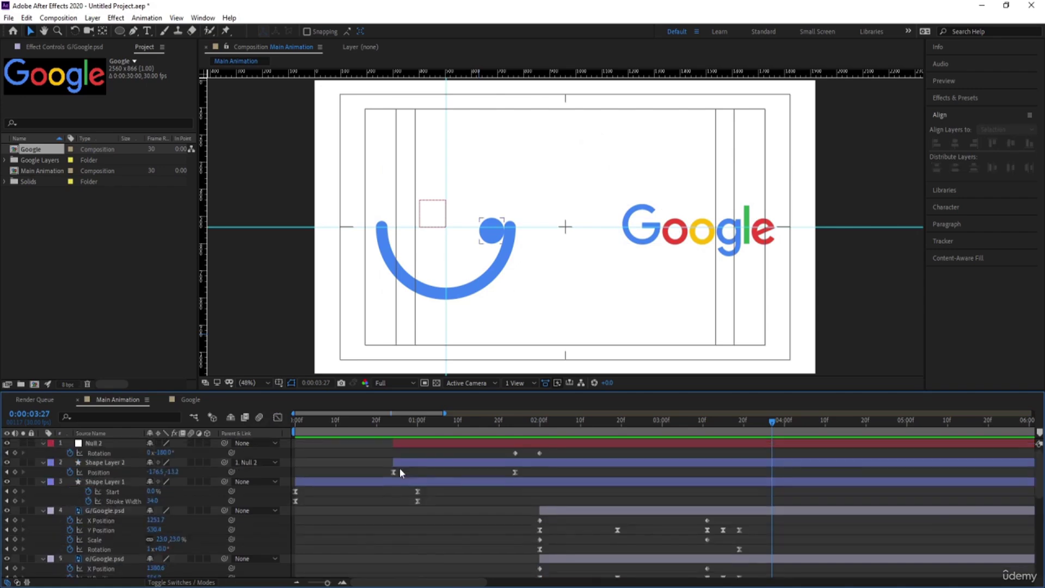
pyautogui.press('u')
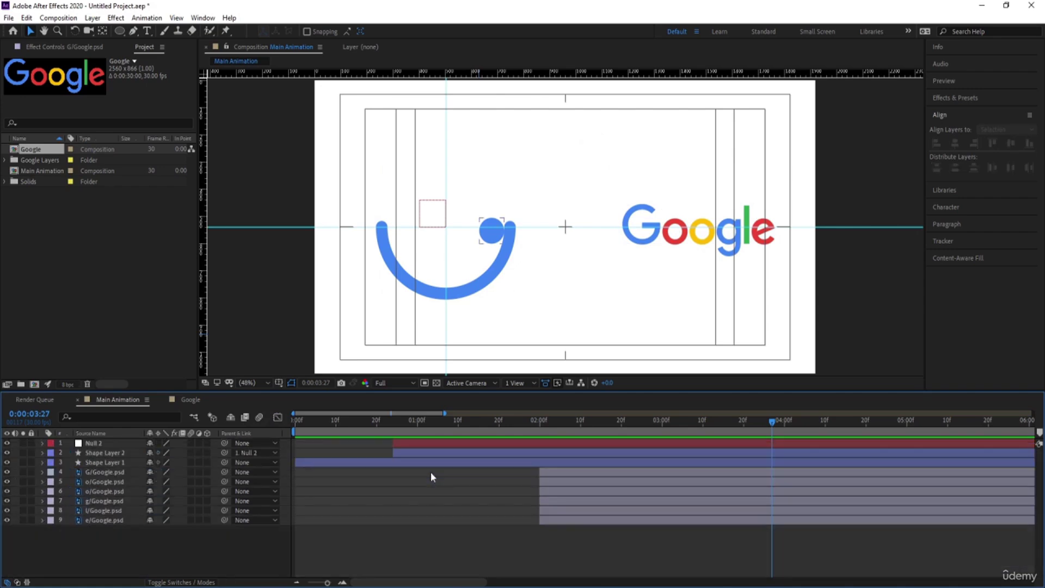
# Pre-compose Null 2 and Shape Layer 2 into a new composition named G with all attributes moved into it.
pyautogui.click(118, 454)
pyautogui.keyDown('ctrl'); pyautogui.click(114, 443); pyautogui.keyUp('ctrl')
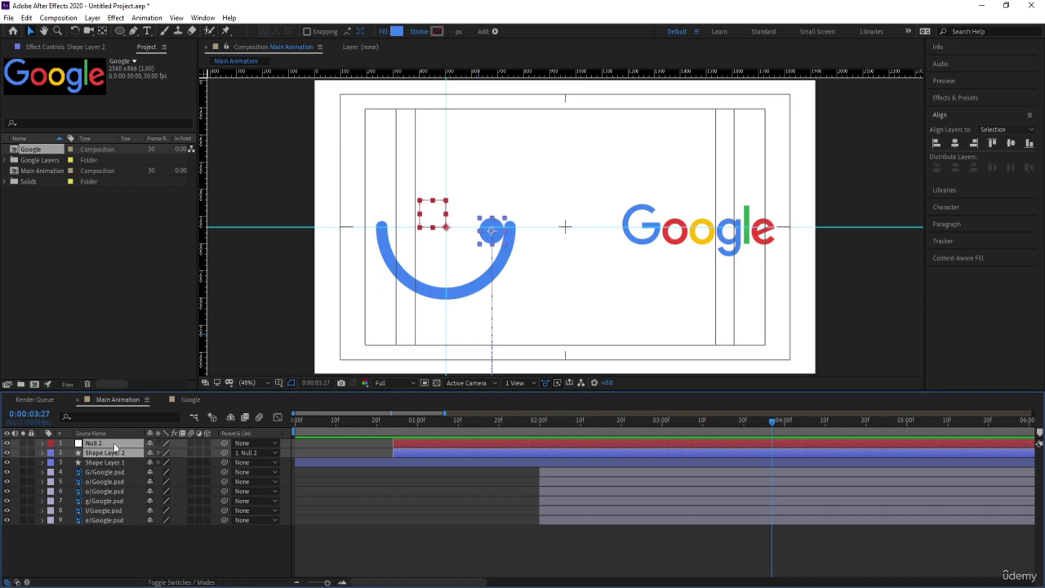
pyautogui.hotkey('ctrl', 'shift', 'c')
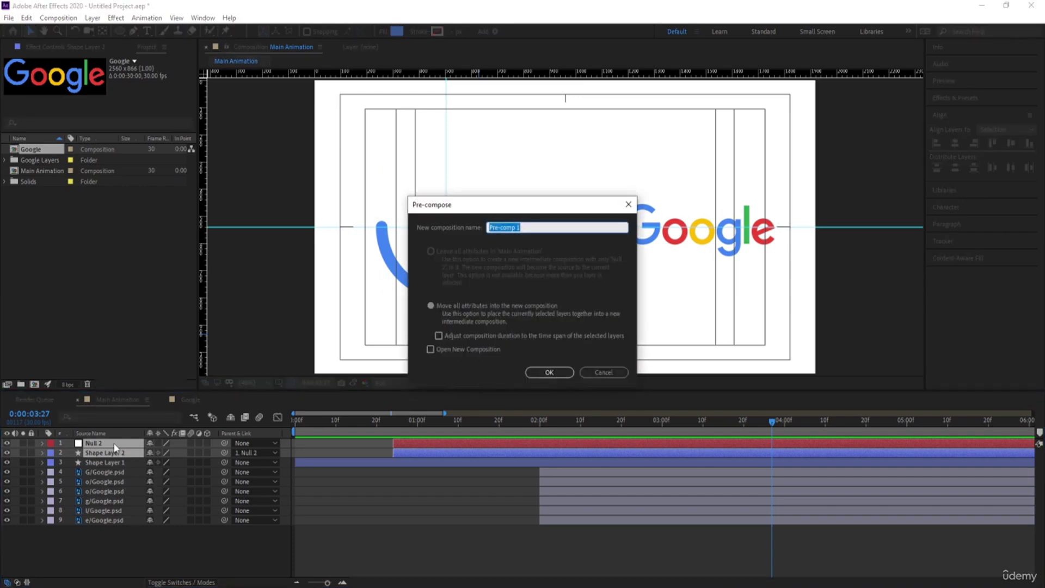
pyautogui.write('G')
pyautogui.press('Return')
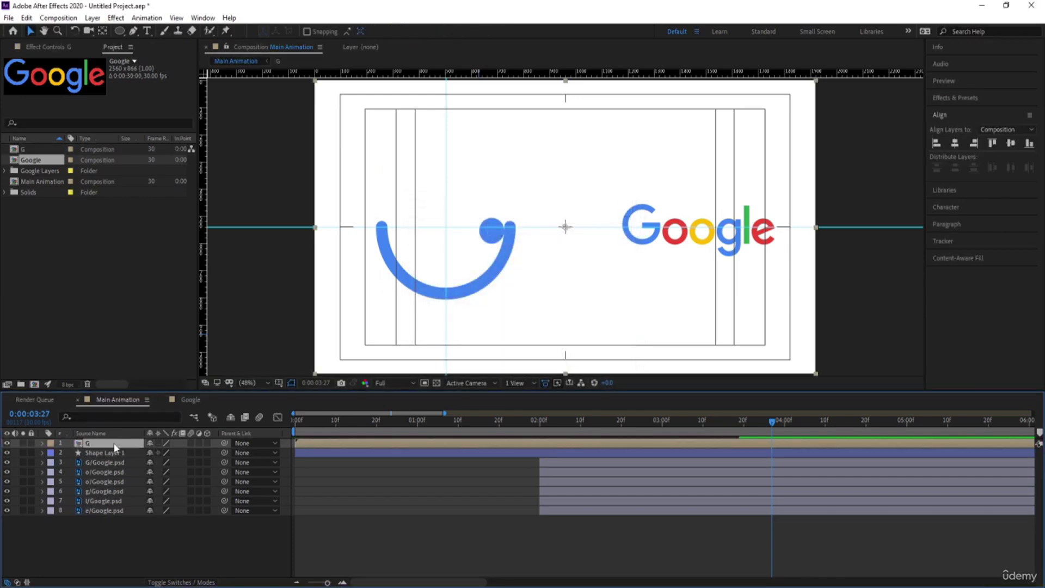
# Place the G/Google.psd layer directly below the G pre-comp and cut off the pre-comp from 0:00:02:00 onwards.
pyautogui.moveTo(104, 462); pyautogui.dragTo(90, 448)
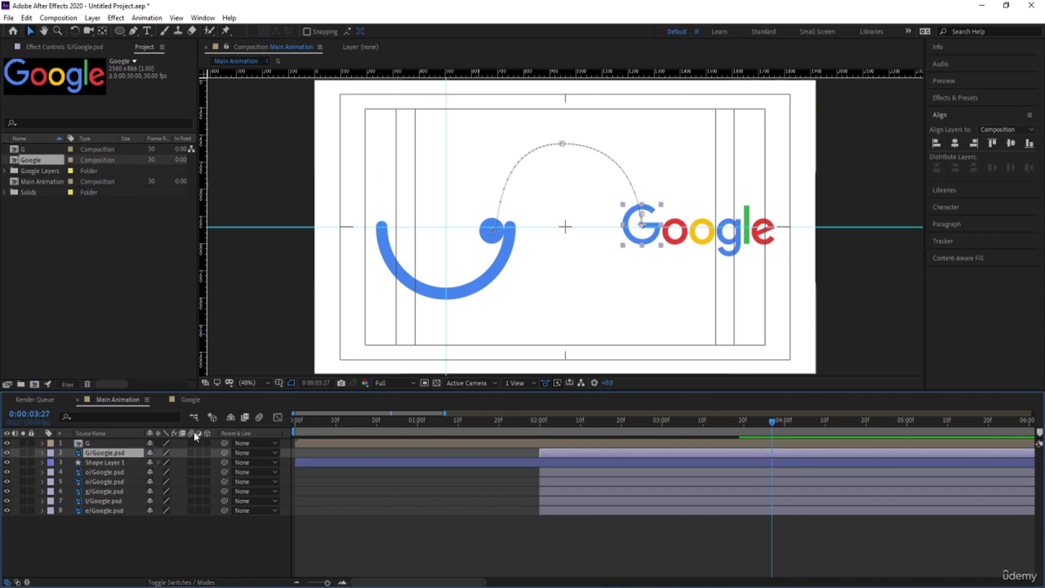
pyautogui.moveTo(566, 427); pyautogui.dragTo(540, 426)
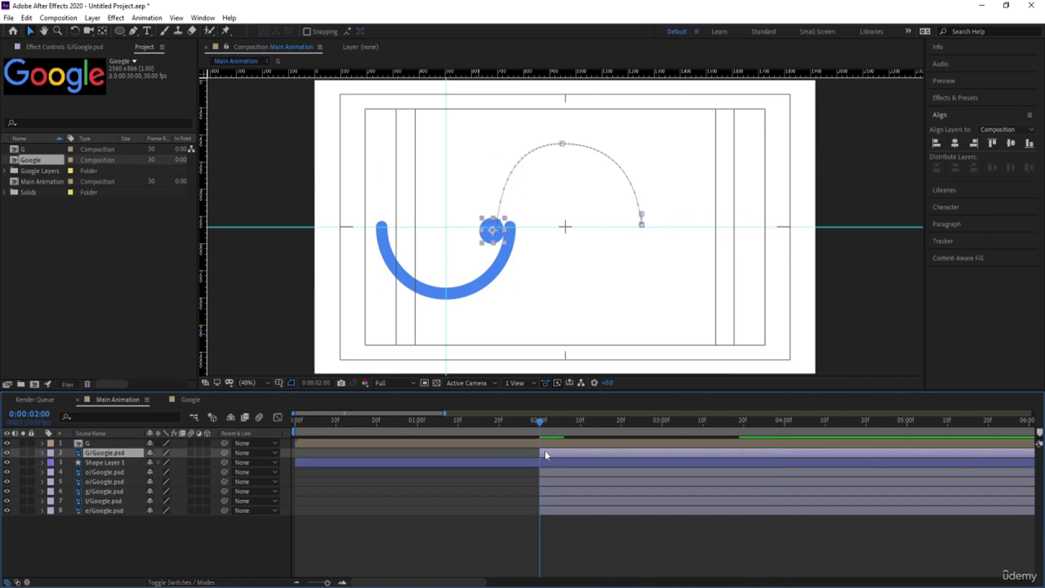
pyautogui.click(541, 444)
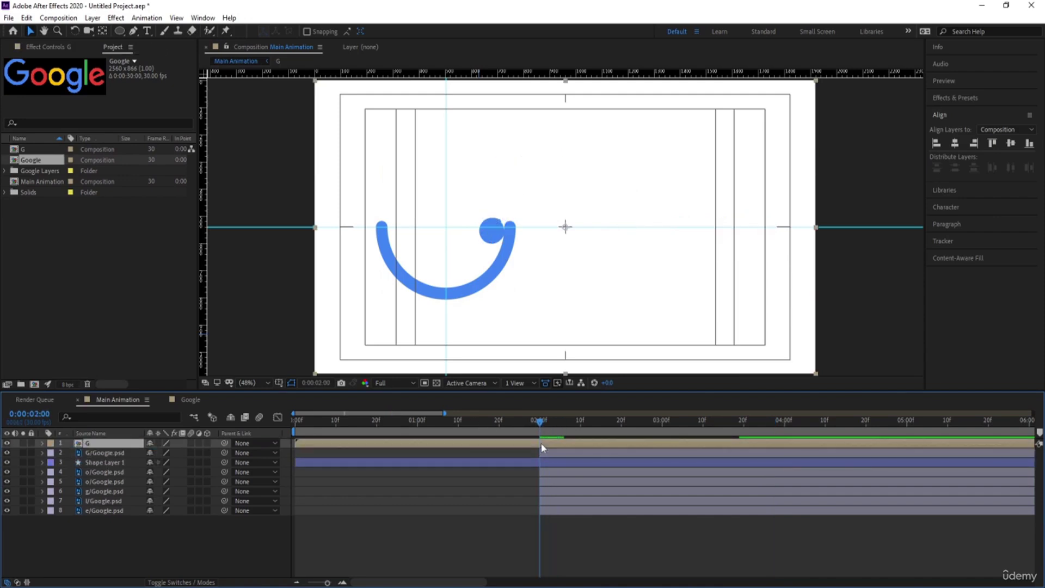
pyautogui.press('Num_Lock')
pyautogui.press('-')
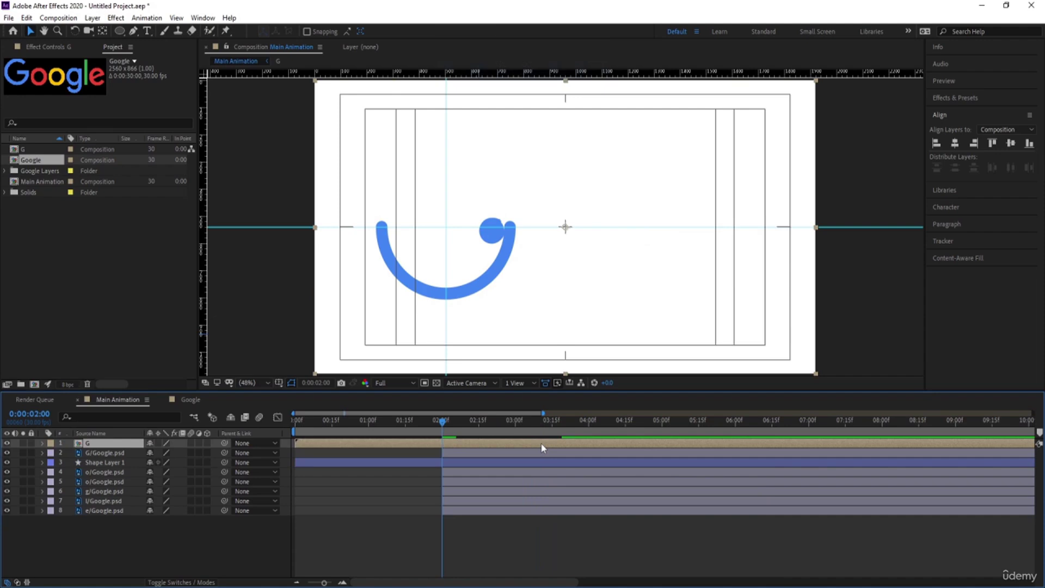
pyautogui.hotkey('ctrl', 'd')
pyautogui.press('Delete')
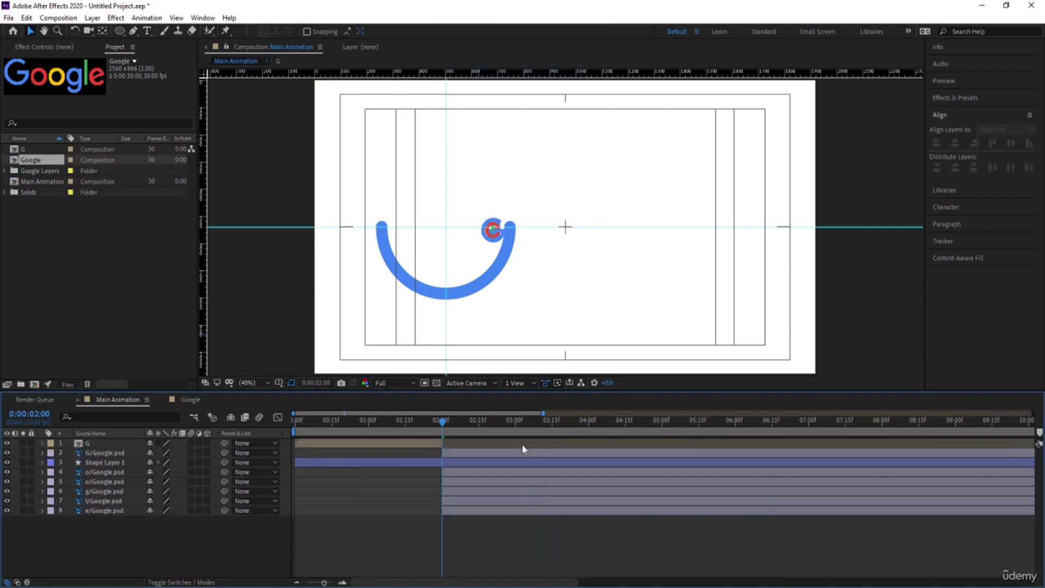
pyautogui.press('space')
# Hide the o, o, g, l and e letter layers and preview the G animation alone from the start.
pyautogui.click(100, 472)
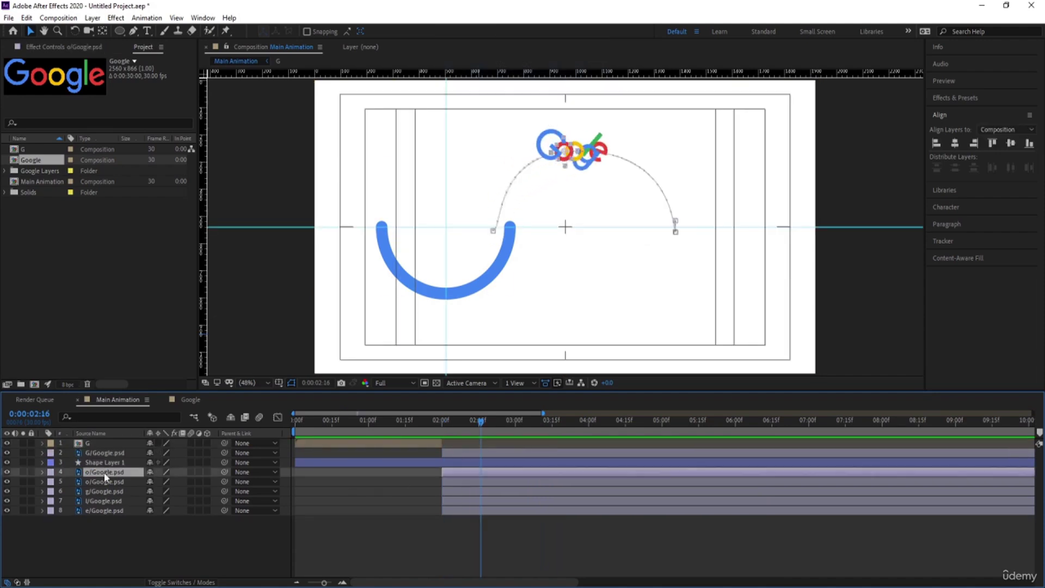
pyautogui.keyDown('shift'); pyautogui.click(96, 510); pyautogui.keyUp('shift')
pyautogui.click(8, 508)
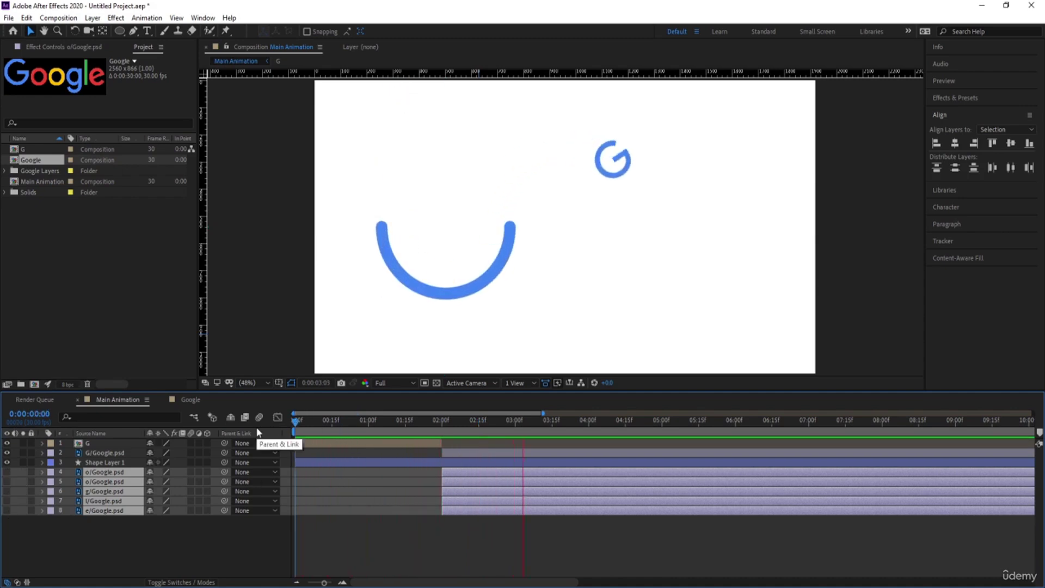
pyautogui.press('space')
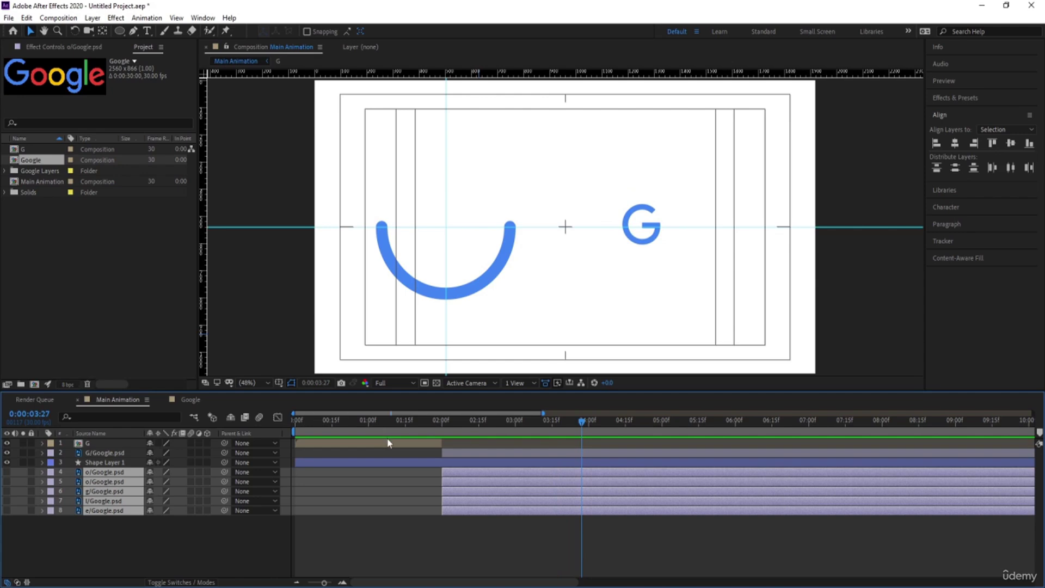
# Preview the handover from the G pre-comp to the G letter layer from 0:00:01:15.
pyautogui.press('space')
pyautogui.moveTo(449, 424); pyautogui.dragTo(405, 439)
pyautogui.press('space')
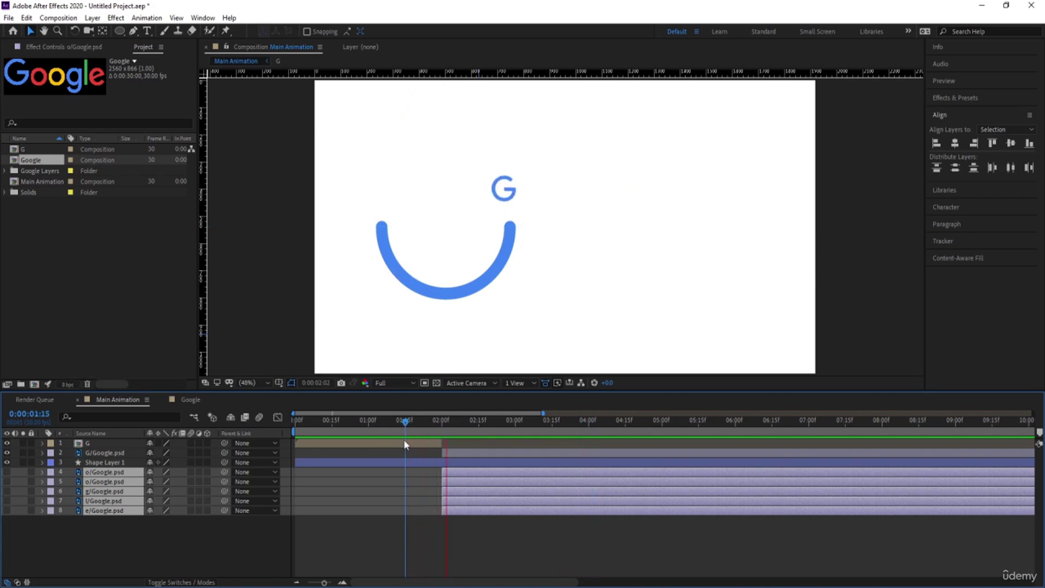
pyautogui.press('space')
pyautogui.press('space')
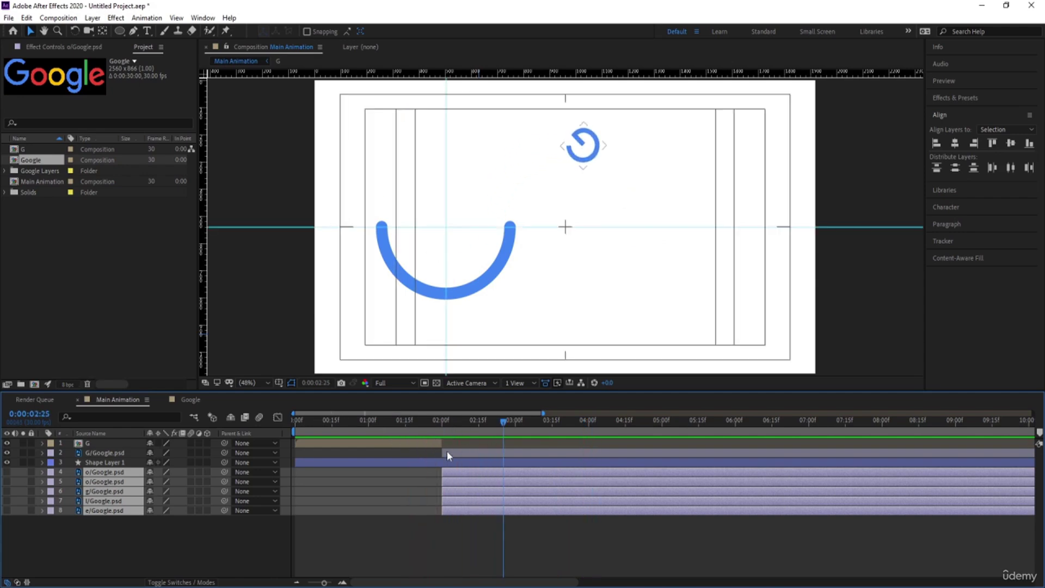
# Apply Easy Ease to all Rotation keyframes of the six Google.psd letter layers and preview the spin from 0:00:01:19.
pyautogui.click(447, 453)
pyautogui.press('r')
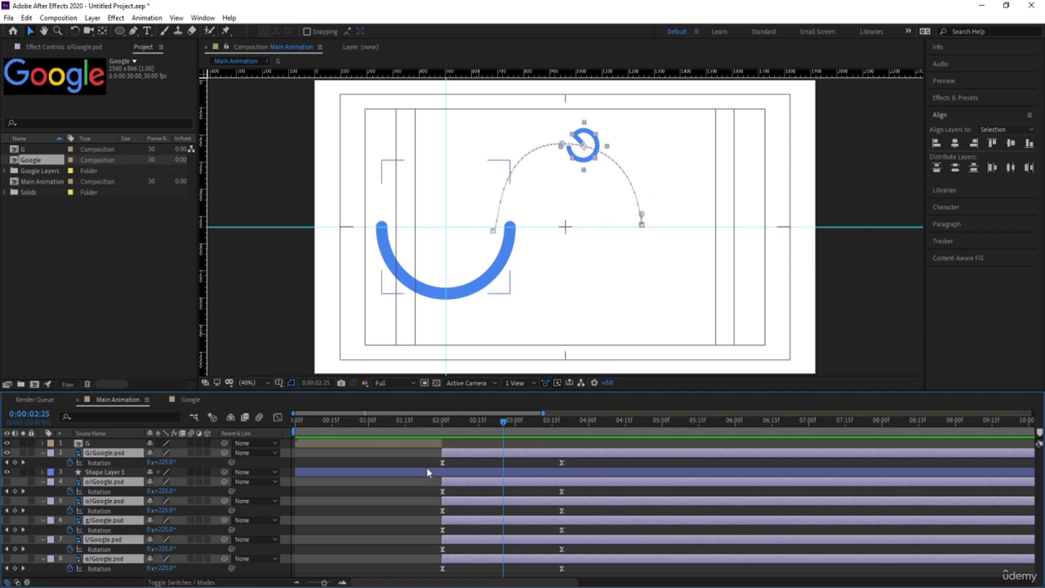
pyautogui.moveTo(426, 465); pyautogui.dragTo(685, 576)
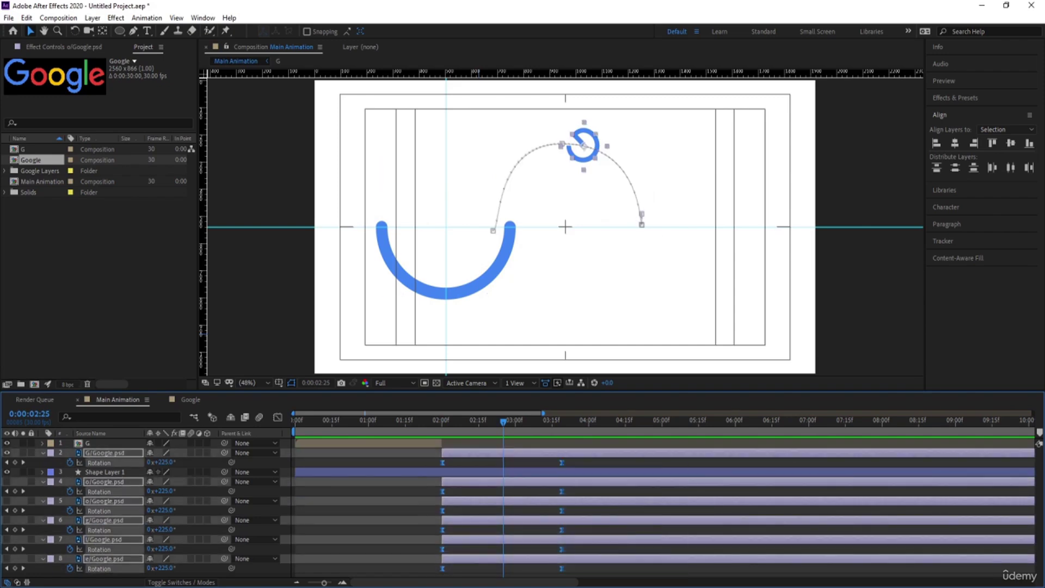
pyautogui.click(277, 418)
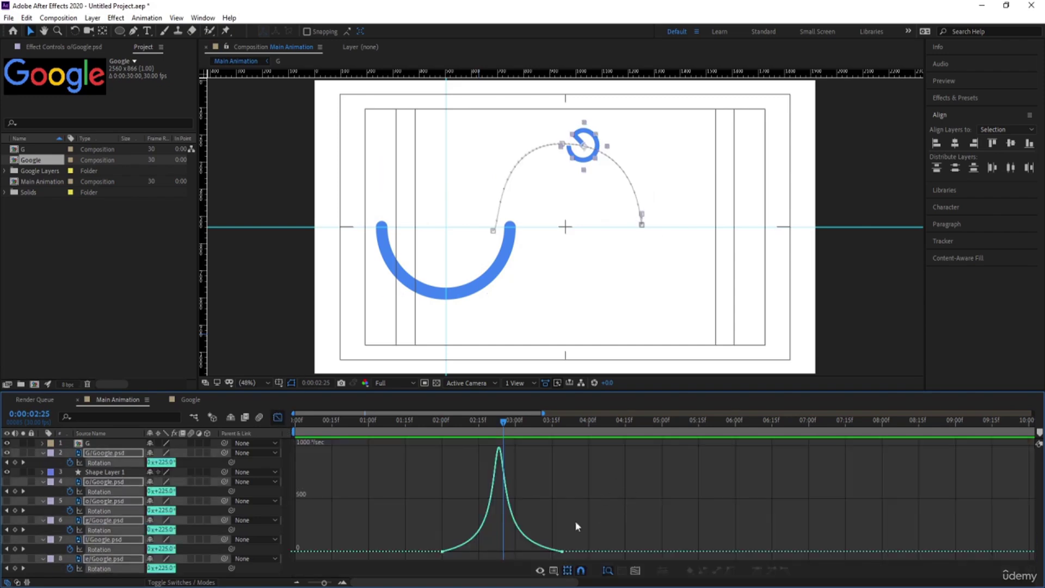
pyautogui.moveTo(606, 503); pyautogui.dragTo(361, 581)
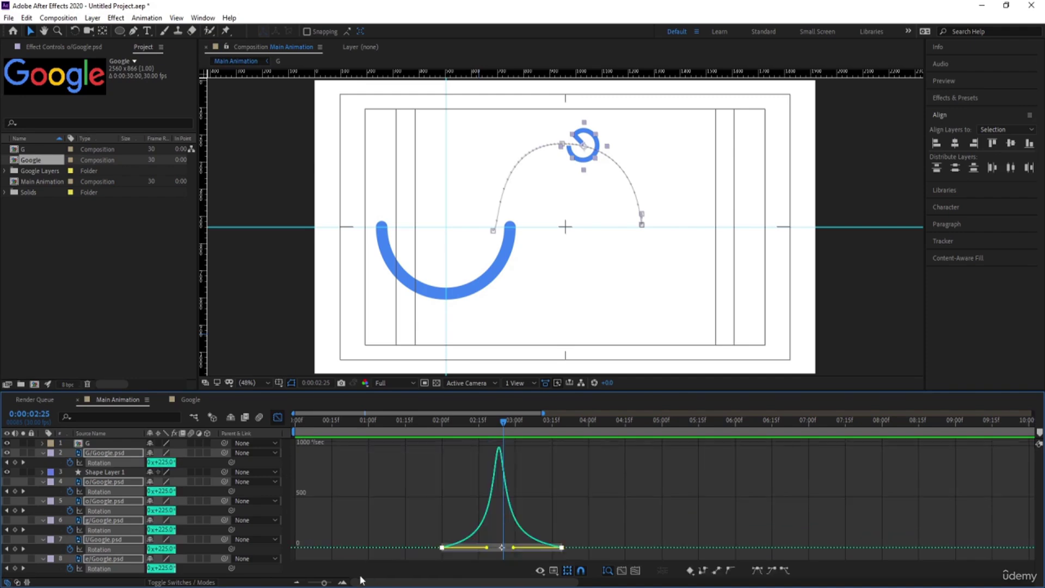
pyautogui.press('F9')
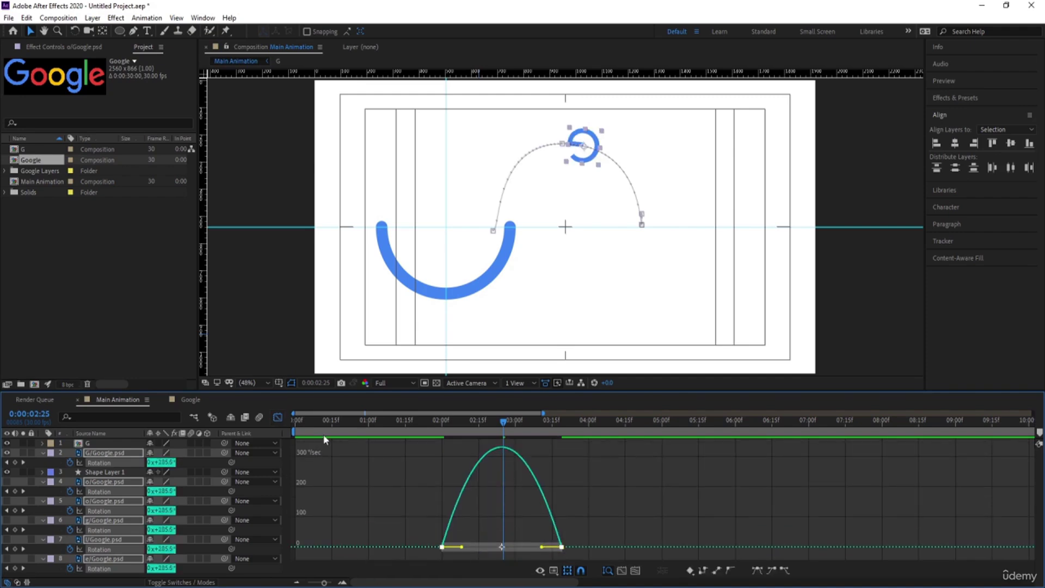
pyautogui.click(278, 417)
pyautogui.moveTo(430, 417); pyautogui.dragTo(415, 417)
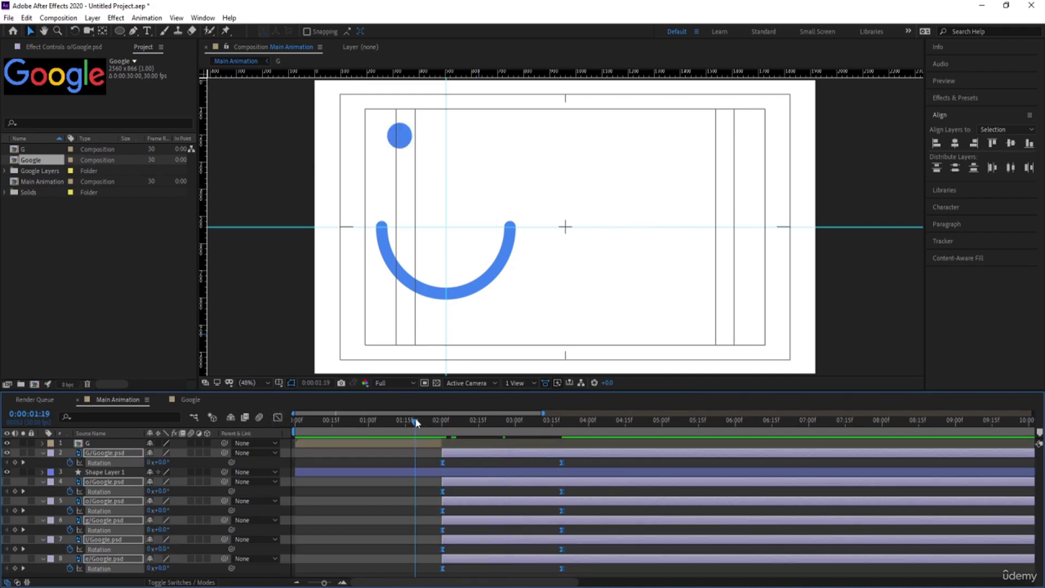
pyautogui.press('space')
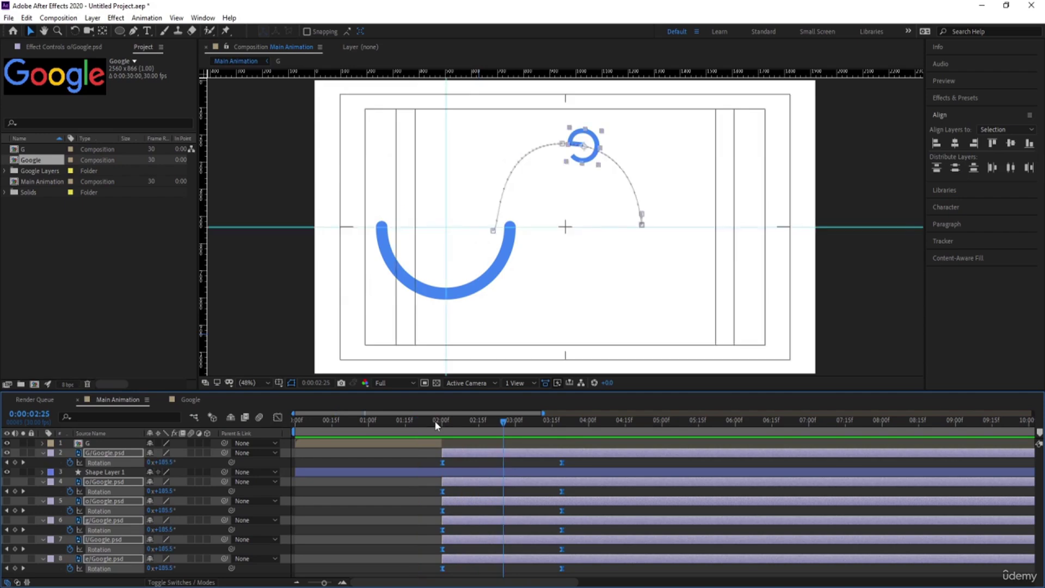
# Try to set the letters' Rotation to 2 revolutions with both keyframes selected, preview it, and undo the change.
pyautogui.click(148, 463)
pyautogui.write('2')
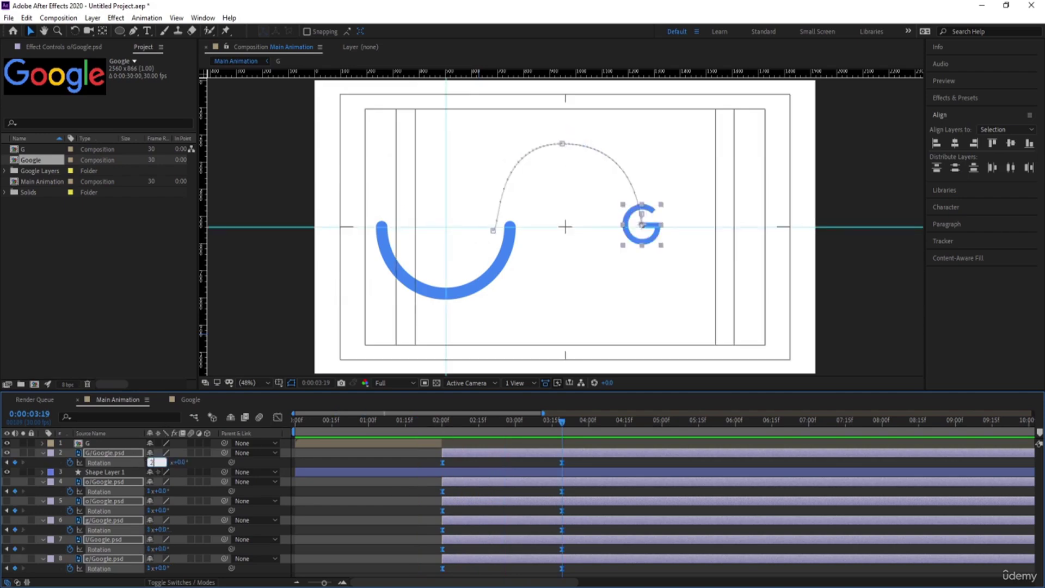
pyautogui.press('Return')
pyautogui.click(424, 424)
pyautogui.click(423, 422)
pyautogui.press('space')
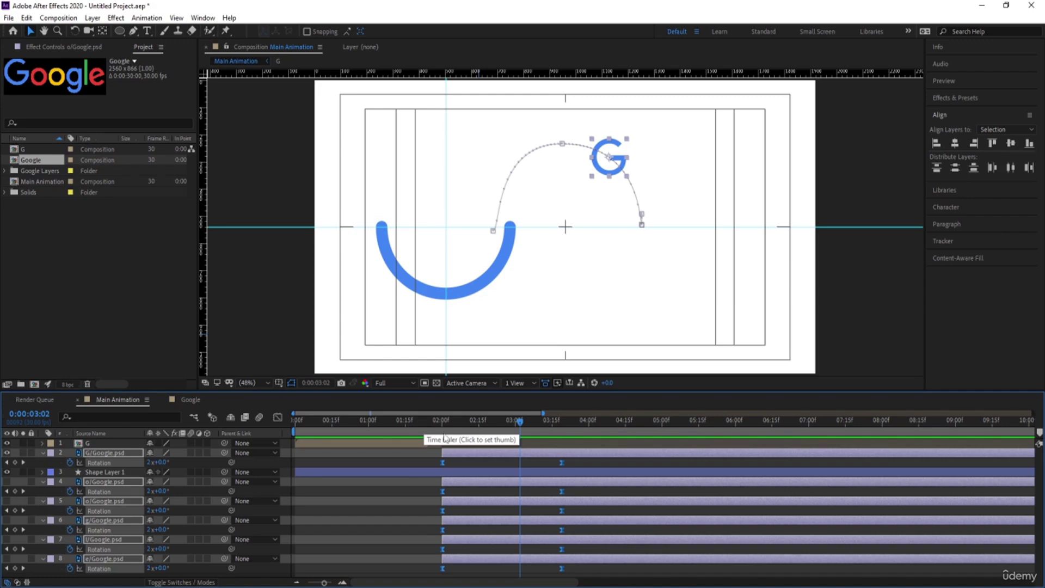
pyautogui.click(403, 463)
pyautogui.click(463, 455)
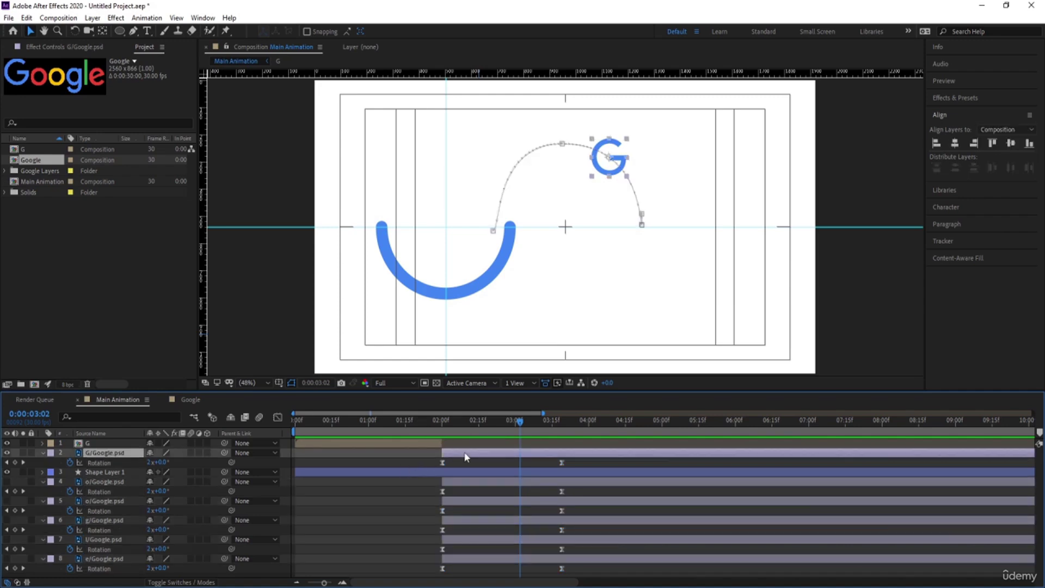
pyautogui.press('j')
pyautogui.hotkey('ctrl', 'z')
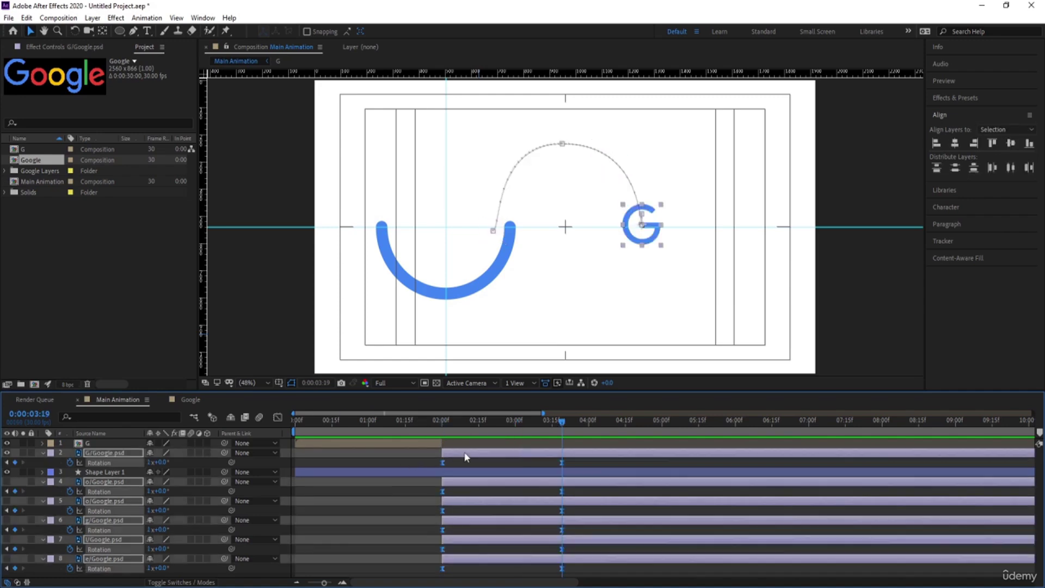
# Set only the end Rotation keyframes at 0:00:03:19 to 2 revolutions on all letter layers and preview the spin.
pyautogui.press('j')
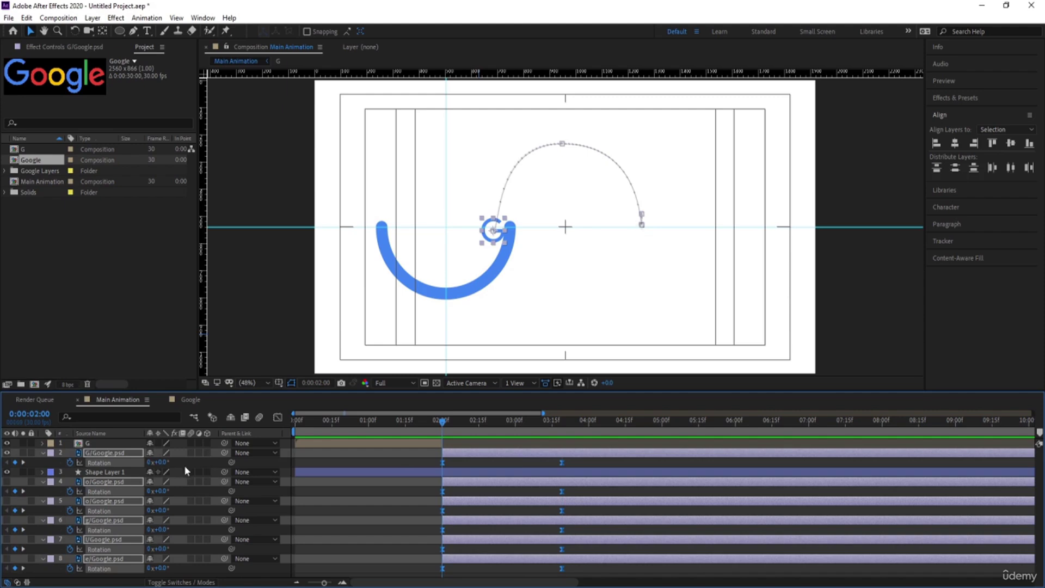
pyautogui.press('k')
pyautogui.click(517, 459)
pyautogui.moveTo(524, 460); pyautogui.dragTo(595, 577)
pyautogui.click(154, 462)
pyautogui.write('2')
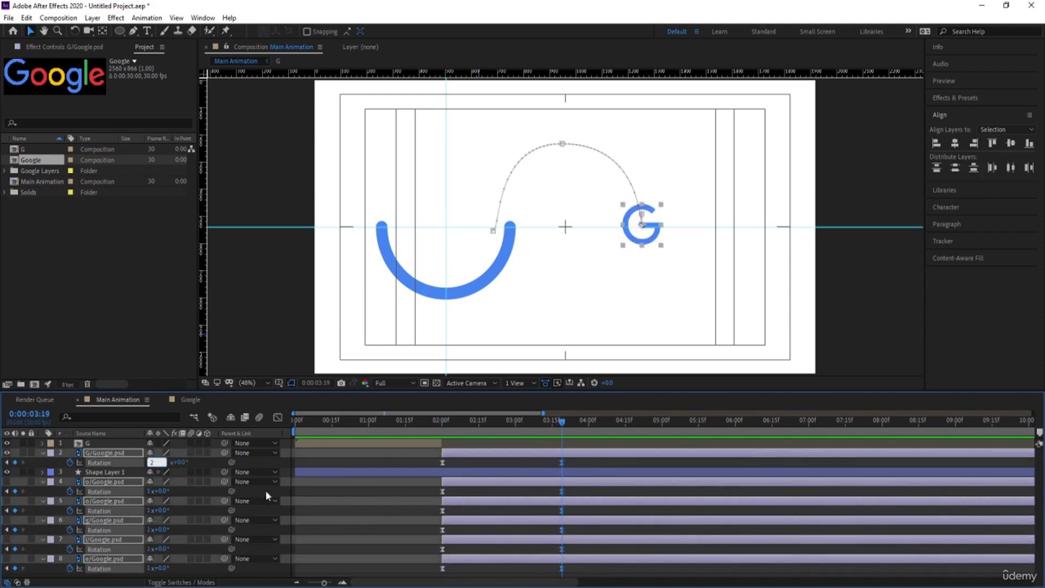
pyautogui.press('Return')
pyautogui.click(433, 422)
pyautogui.press('space')
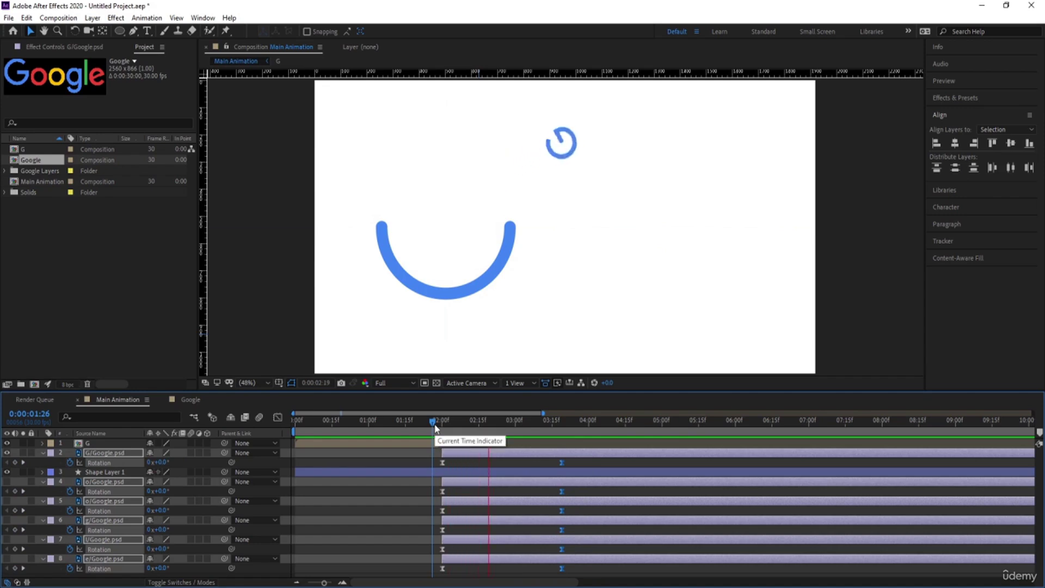
pyautogui.moveTo(435, 424); pyautogui.dragTo(421, 427)
pyautogui.press('space')
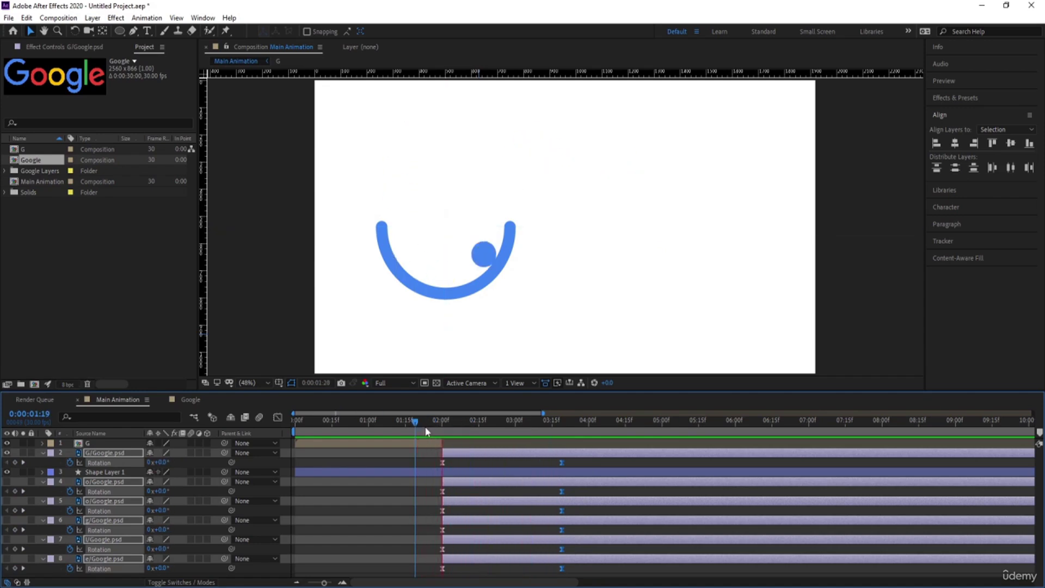
pyautogui.press('space')
# Convert the start Rotation keyframes at 0:00:02:00 on all letter layers to linear and preview the launch.
pyautogui.moveTo(435, 469); pyautogui.dragTo(442, 579)
pyautogui.keyDown('ctrl'); pyautogui.click(443, 568); pyautogui.keyUp('ctrl')
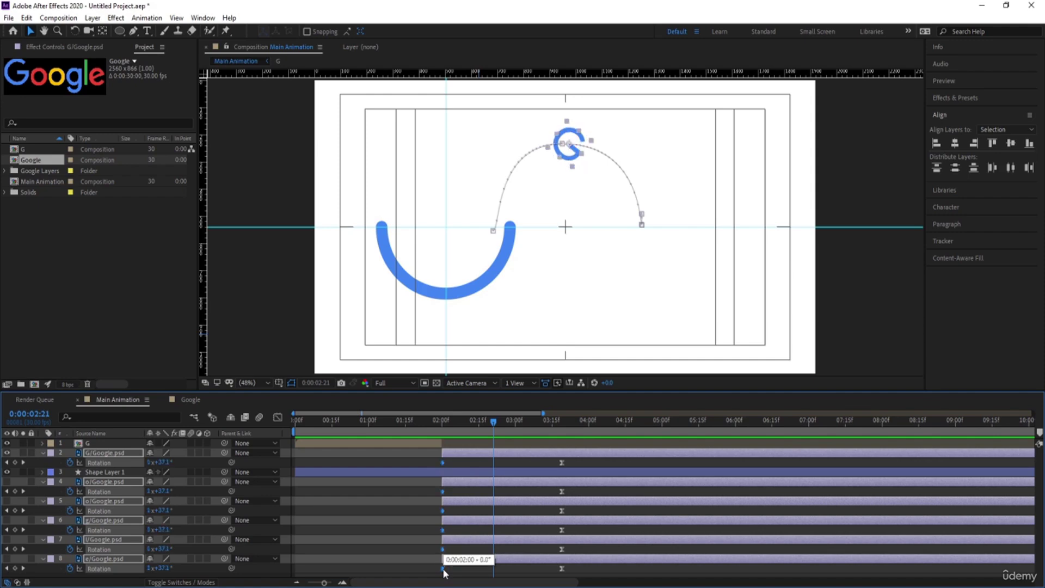
pyautogui.moveTo(465, 424); pyautogui.dragTo(426, 422)
pyautogui.press('space')
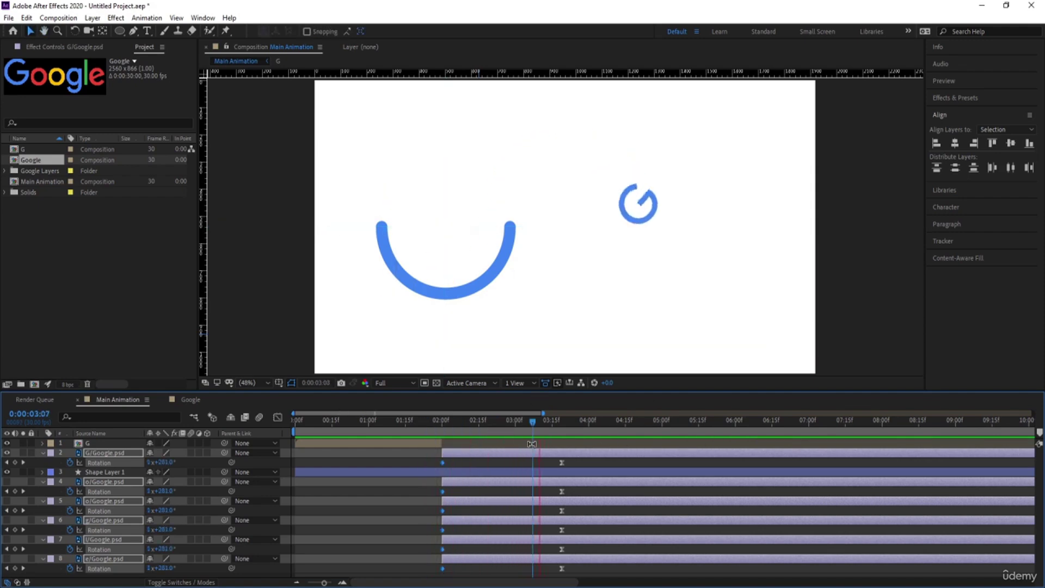
pyautogui.press('space')
pyautogui.click(400, 424)
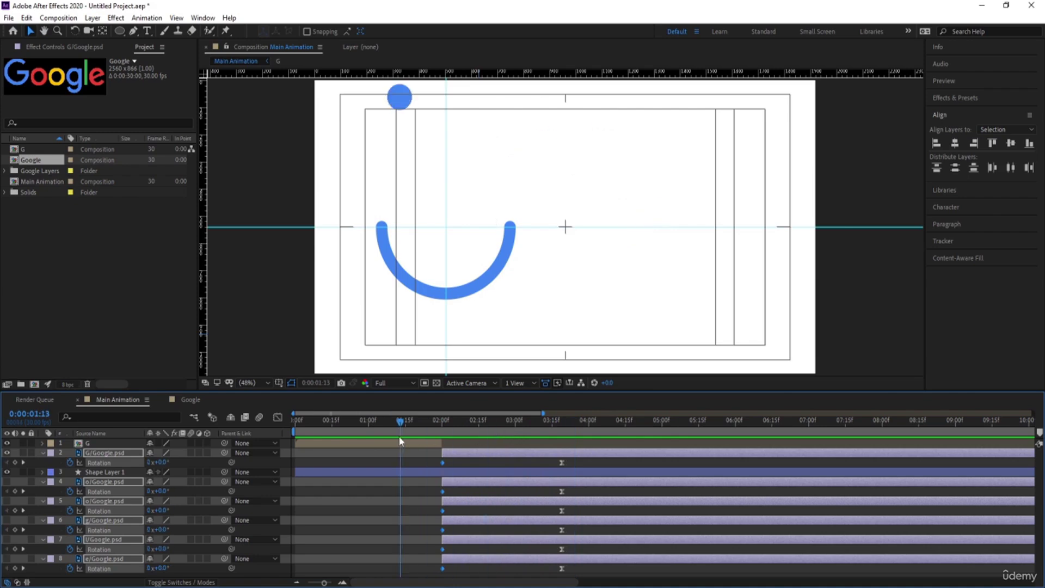
pyautogui.press('space')
pyautogui.press('space')
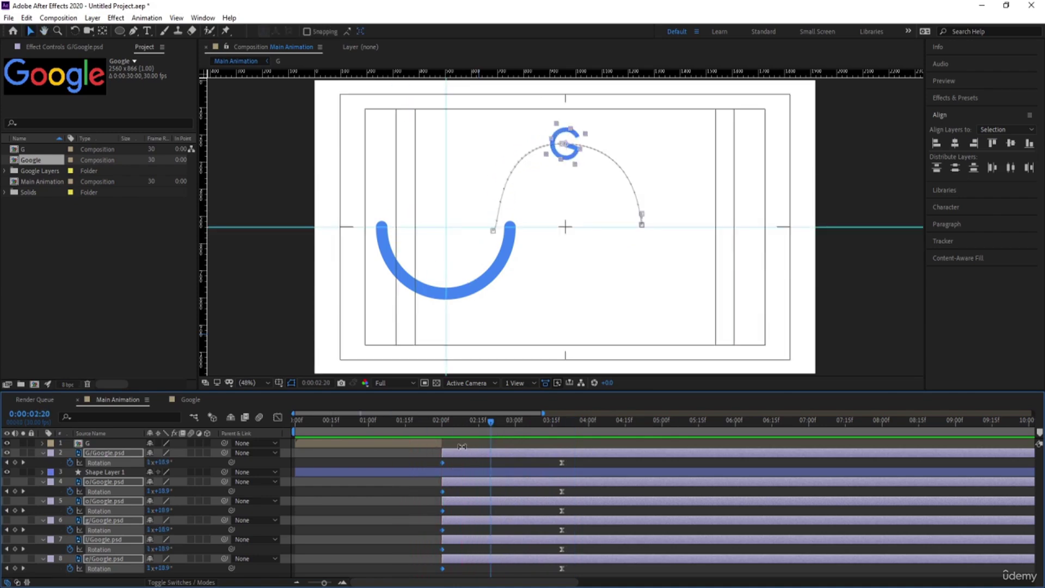
# Deselect the letter layers and collapse the animated properties of every layer.
pyautogui.click(461, 463)
pyautogui.press('u')
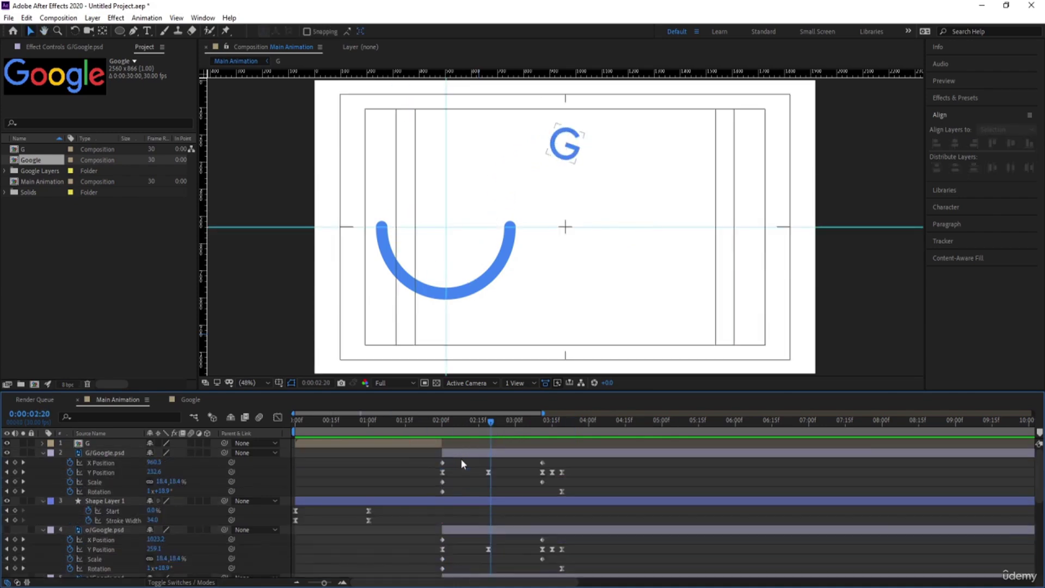
pyautogui.press('u')
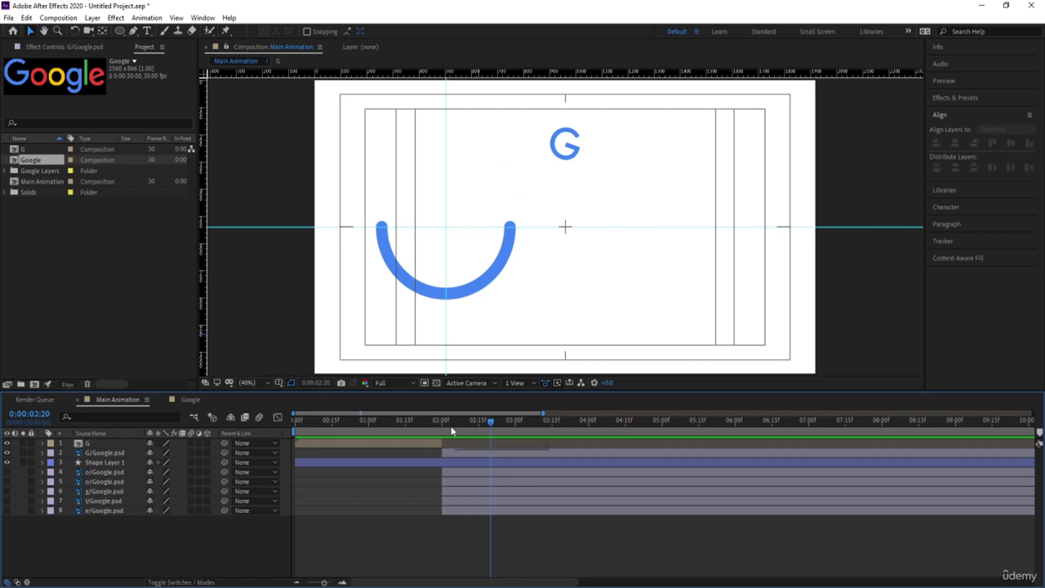
pyautogui.click(96, 454)
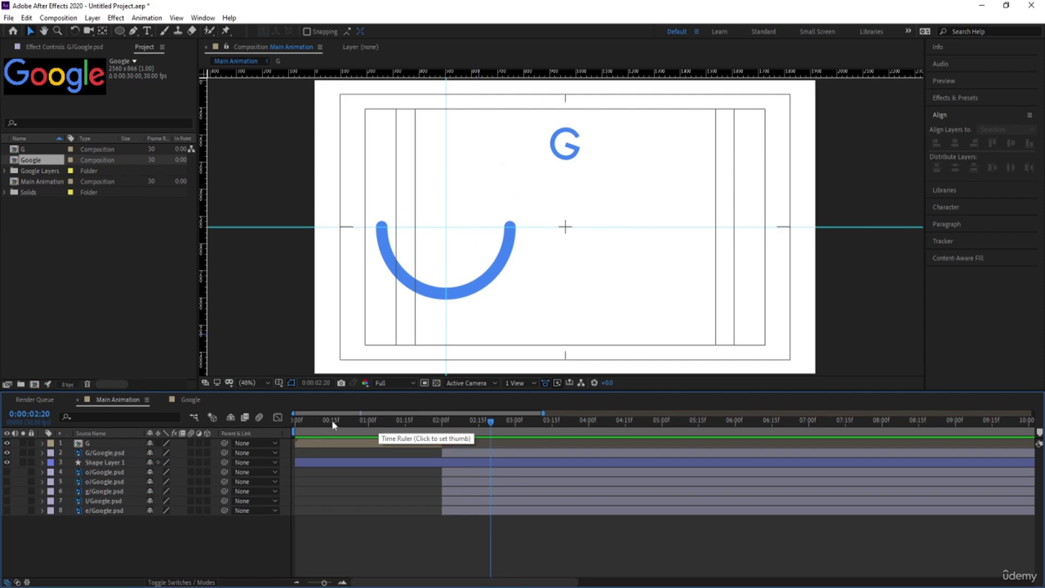
# Duplicate the G pre-comp layer, rename the copy o, and duplicate that copy for the second o.
pyautogui.click(332, 442)
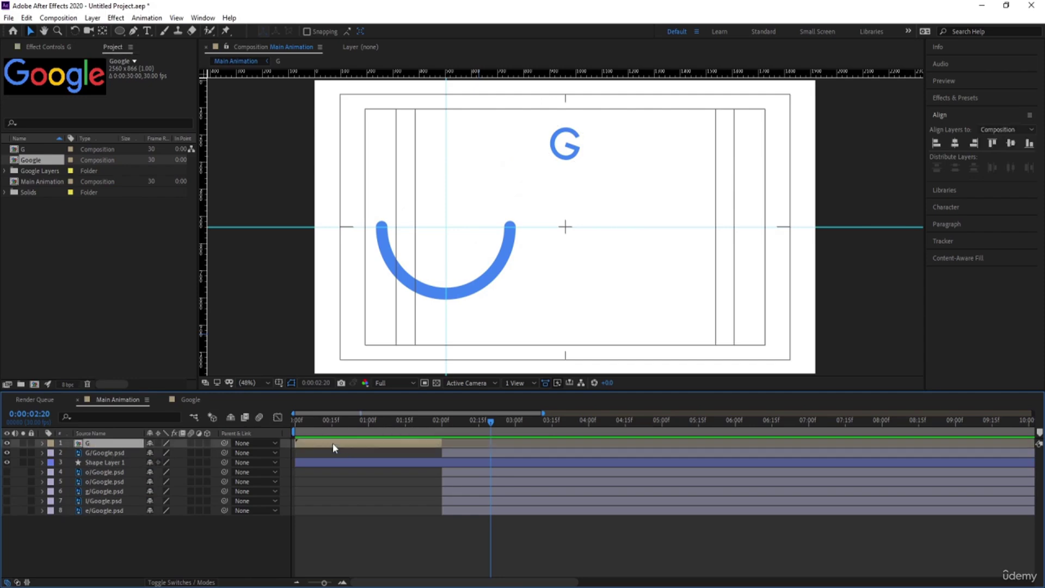
pyautogui.hotkey('ctrl', 'd')
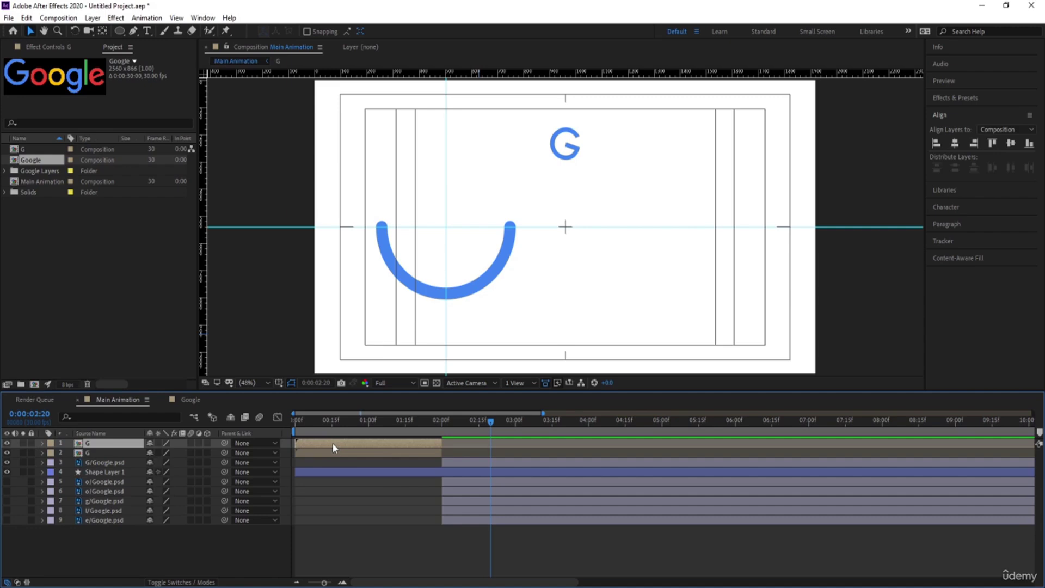
pyautogui.press('Return')
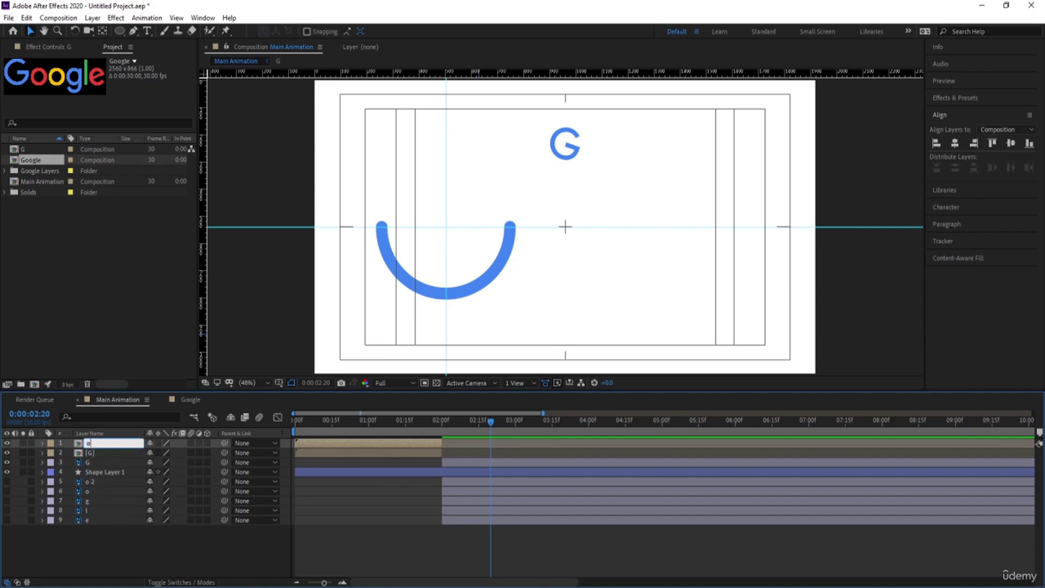
pyautogui.press('Return')
pyautogui.hotkey('ctrl', 'd')
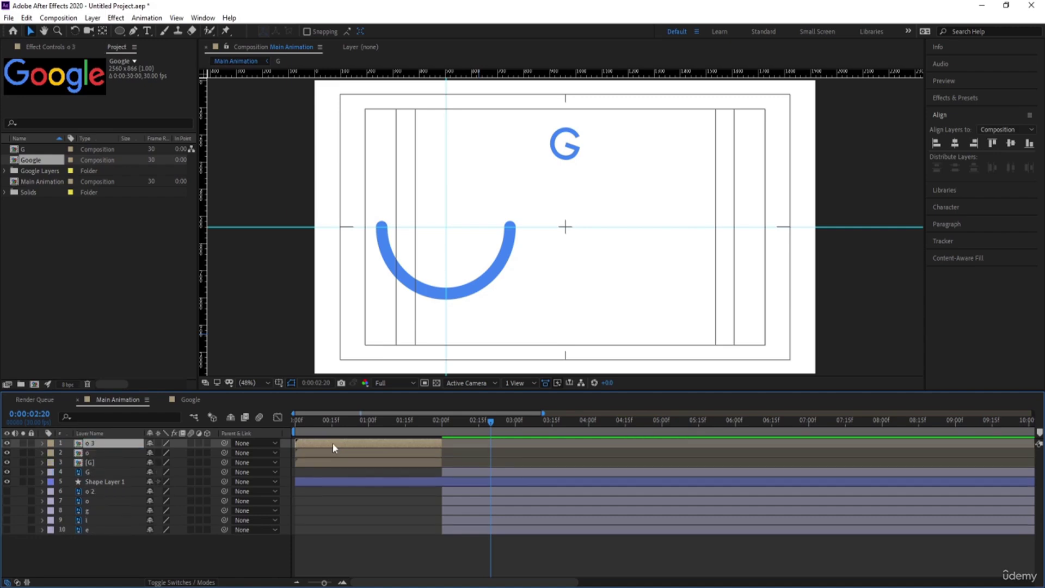
# Duplicate the second o pre-comp layer and rename the copy g.
pyautogui.hotkey('ctrl', 'd')
pyautogui.press('Return')
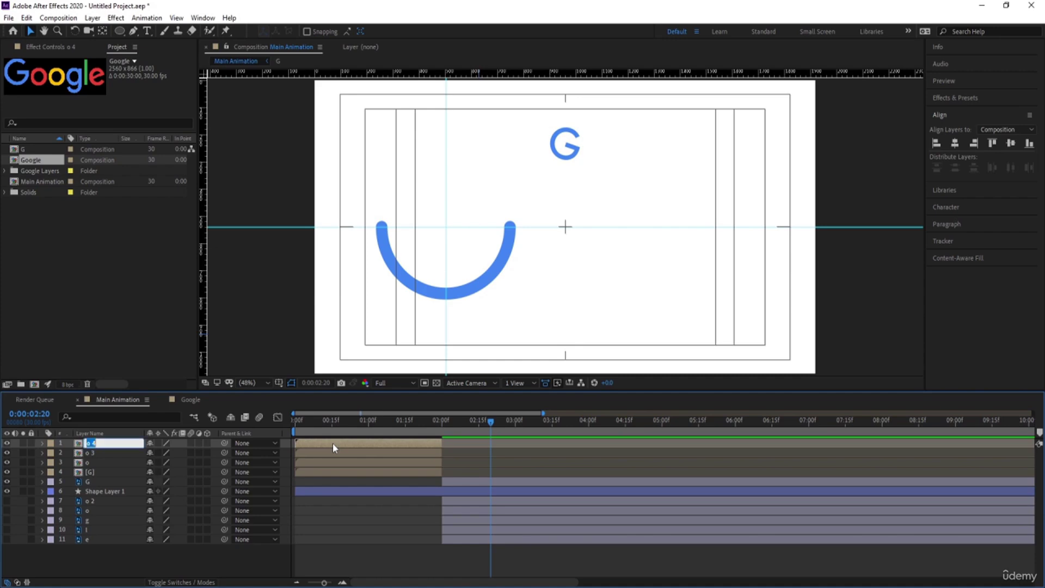
pyautogui.write('G')
pyautogui.press('Return')
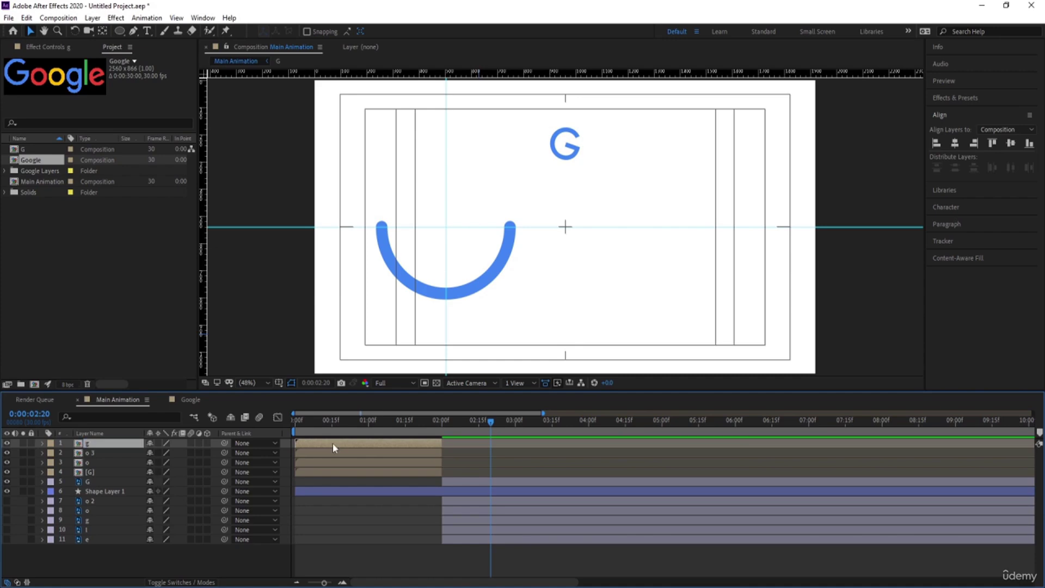
# Duplicate the g pre-comp layer as l, and duplicate that layer as e.
pyautogui.hotkey('ctrl', 'd')
pyautogui.press('Return')
pyautogui.write('l')
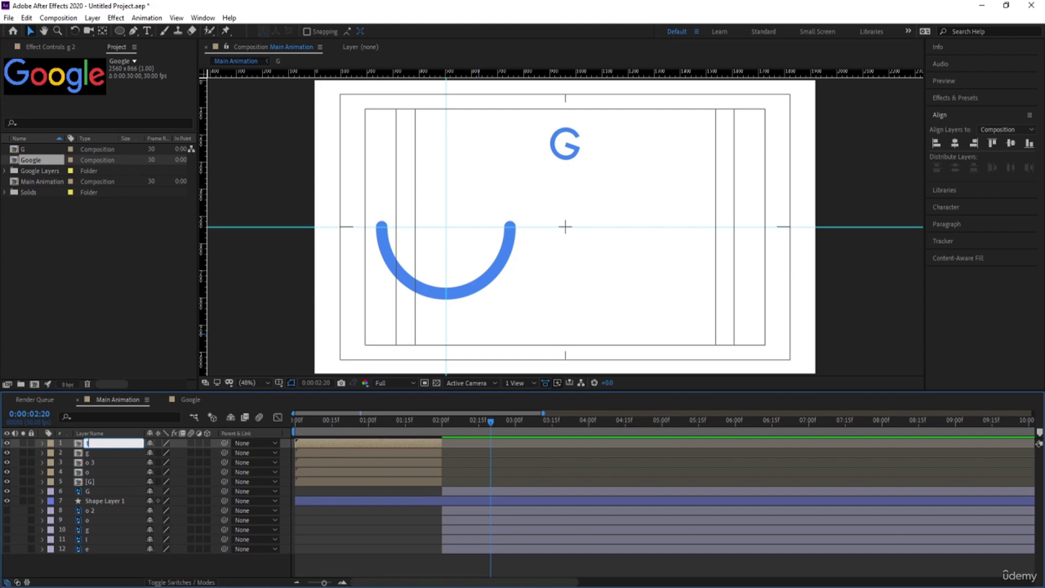
pyautogui.press('Return')
pyautogui.hotkey('ctrl', 'd')
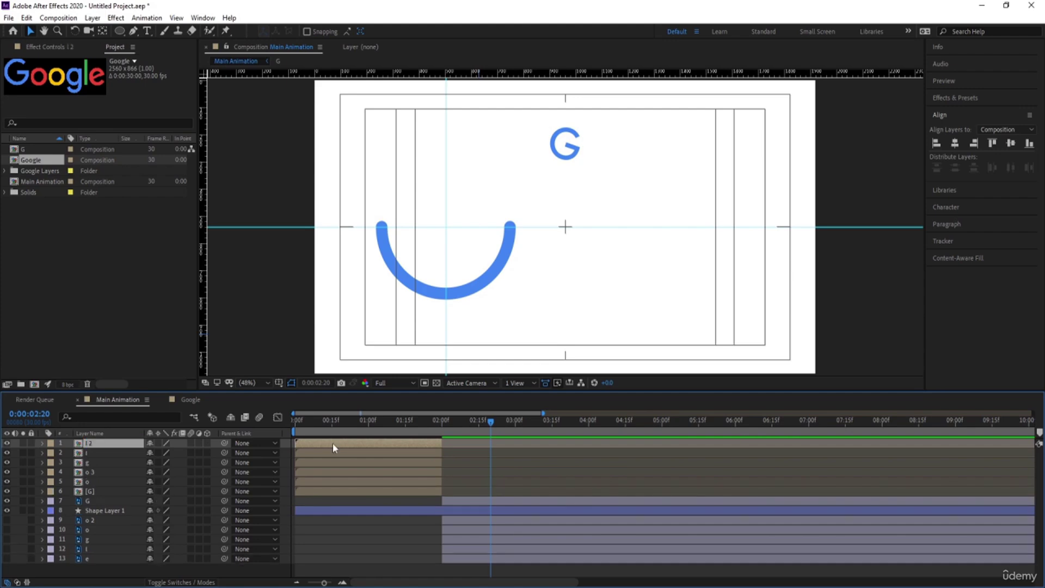
pyautogui.press('Return')
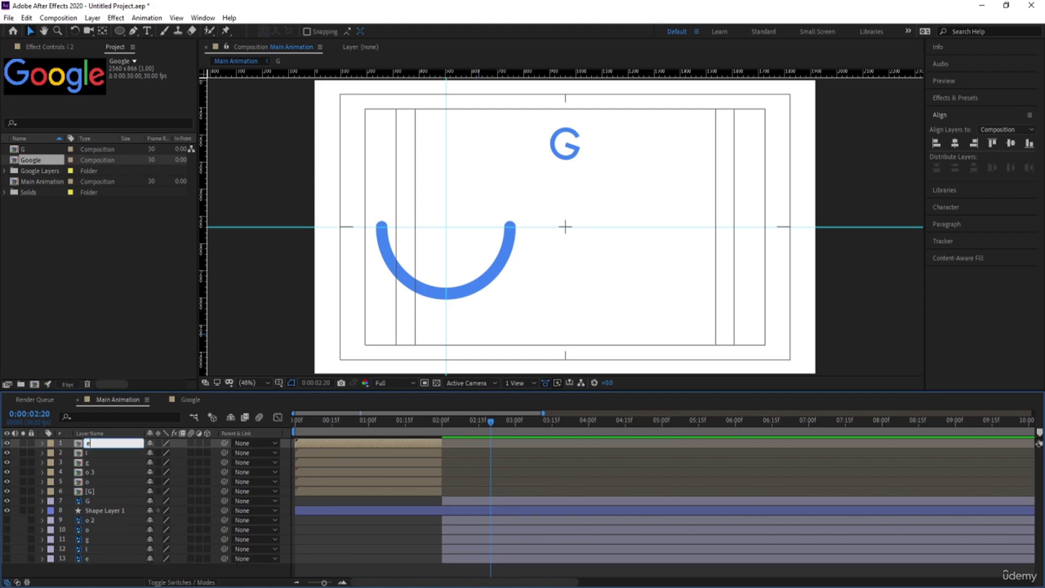
pyautogui.write('e')
pyautogui.click(106, 566)
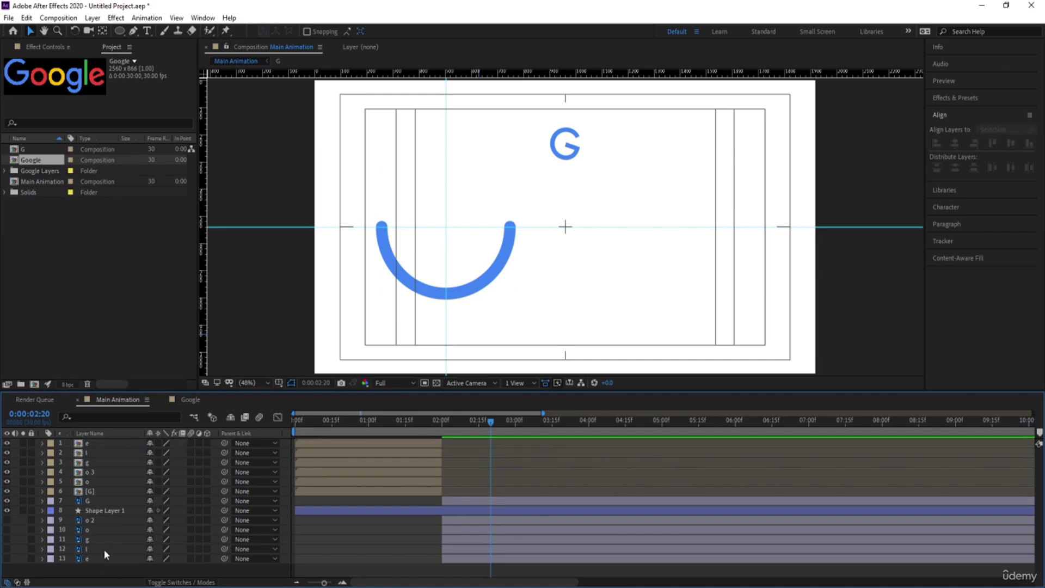
# Check the o 2 letter layer, and reorder the o 2, o, g, l and e letter layers directly beneath their matching pre-comps.
pyautogui.doubleClick(85, 521)
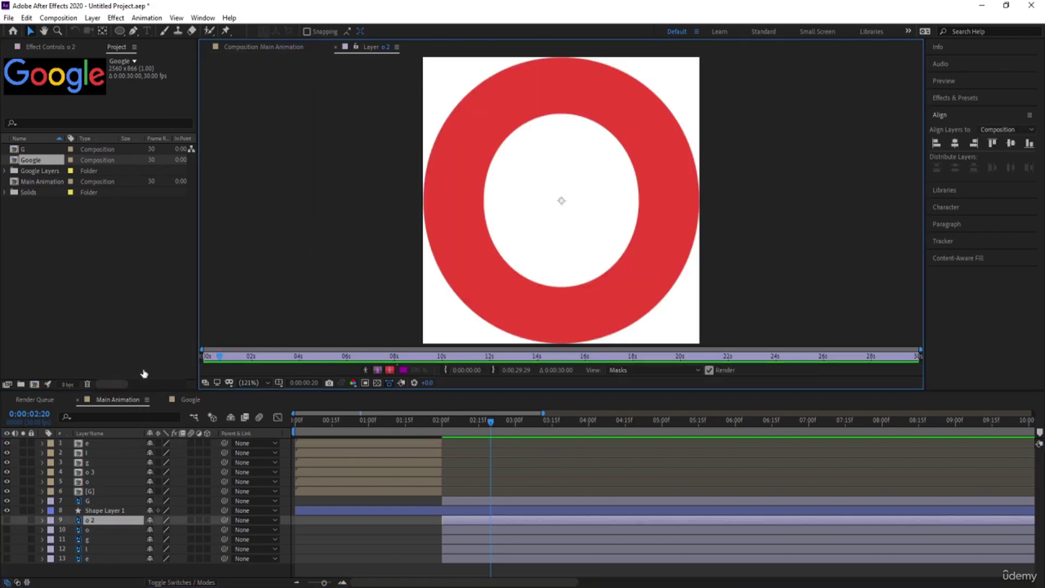
pyautogui.click(251, 49)
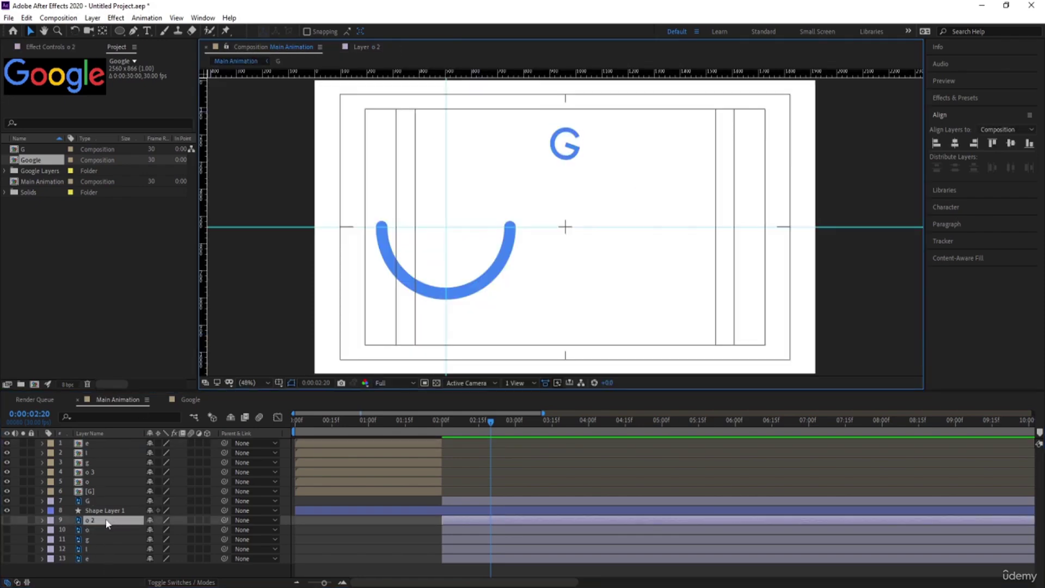
pyautogui.moveTo(106, 523); pyautogui.dragTo(103, 487)
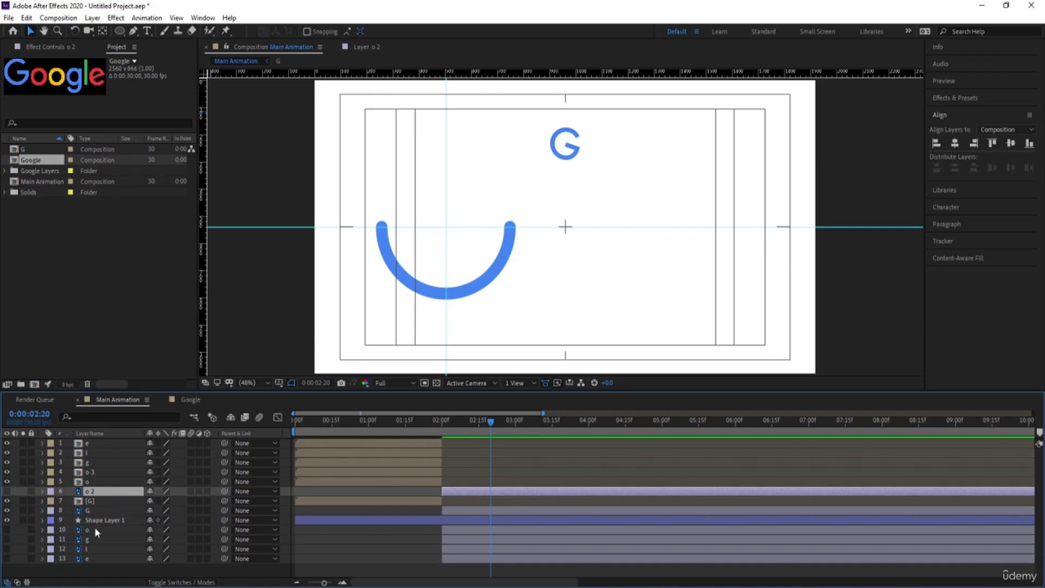
pyautogui.moveTo(94, 528); pyautogui.dragTo(96, 472)
pyautogui.click(90, 540)
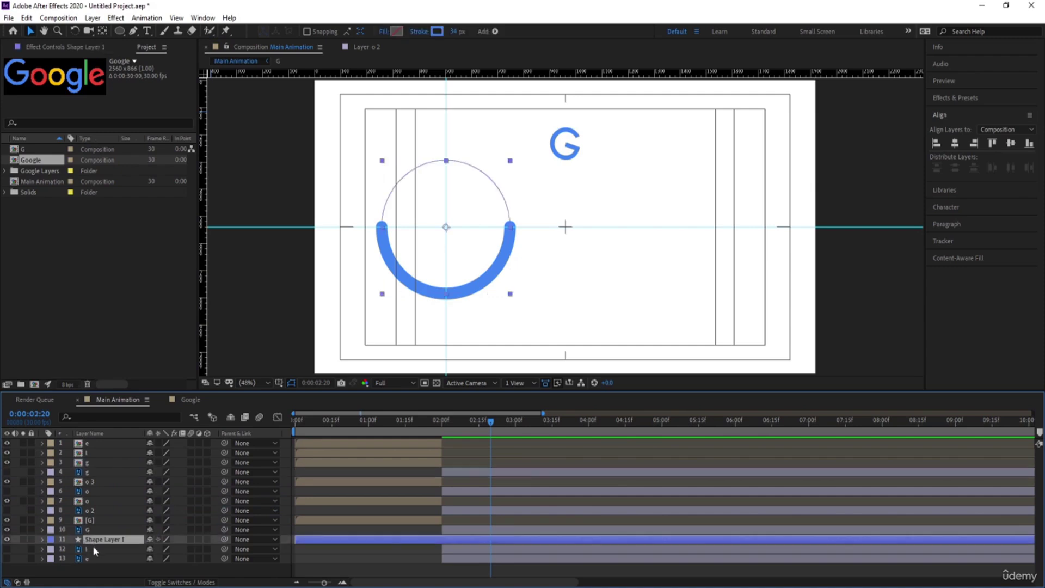
pyautogui.moveTo(93, 546); pyautogui.dragTo(117, 454)
# Shift the first o pre-comp and its o 2 letter layer together so the pre-comp starts at 0:00:00:10.
pyautogui.moveTo(331, 425); pyautogui.dragTo(278, 441)
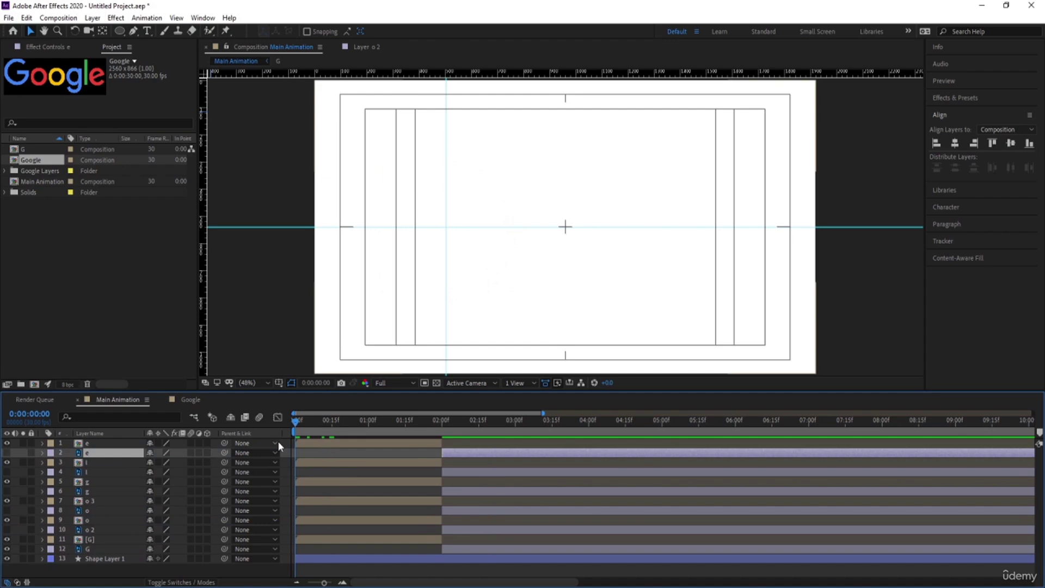
pyautogui.press('=')
pyautogui.press('=')
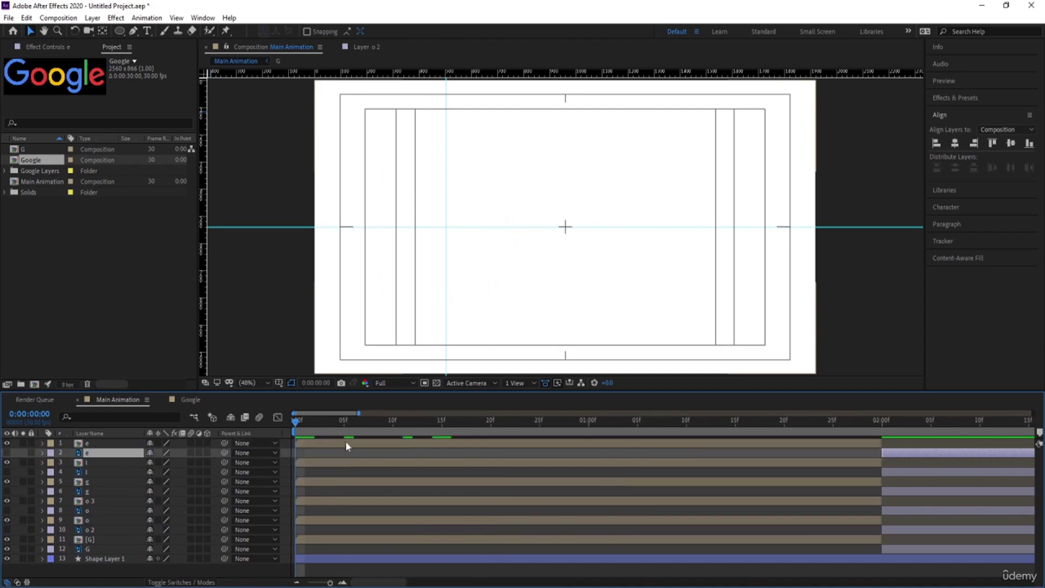
pyautogui.click(392, 421)
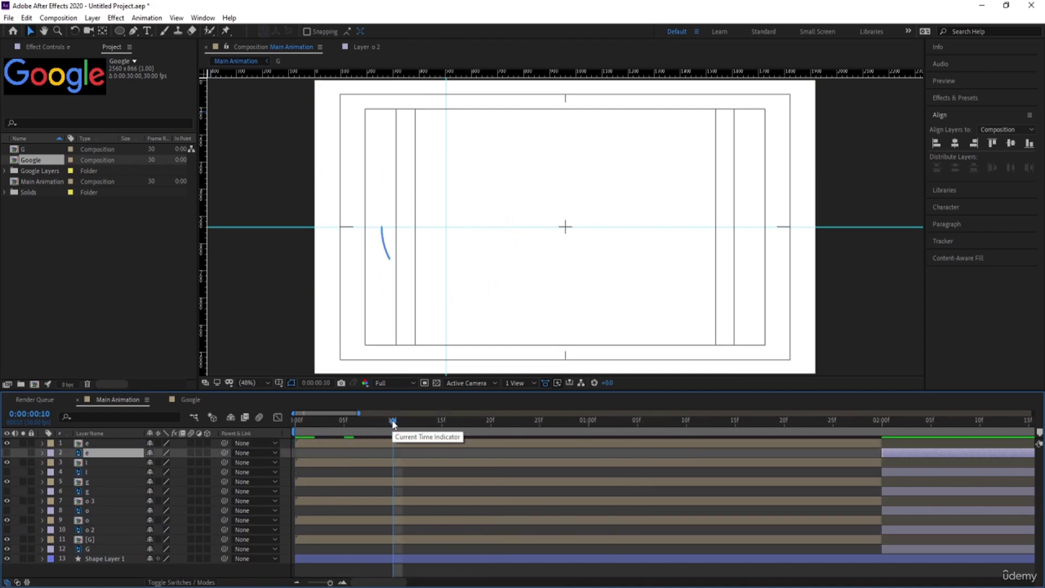
pyautogui.press('-')
pyautogui.press('-')
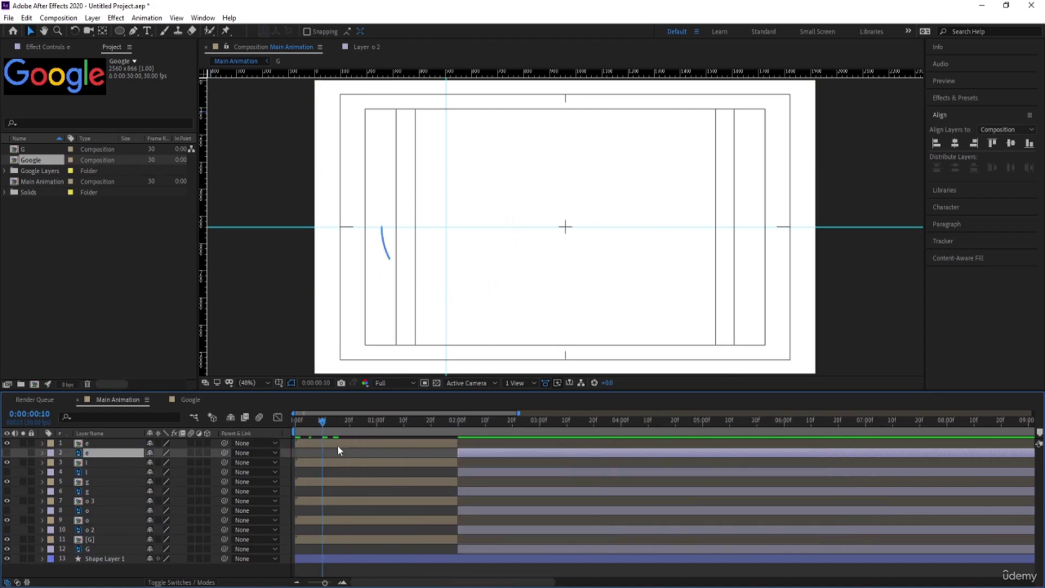
pyautogui.click(88, 527)
pyautogui.keyDown('ctrl'); pyautogui.click(88, 521); pyautogui.keyUp('ctrl')
pyautogui.moveTo(324, 520); pyautogui.dragTo(344, 518)
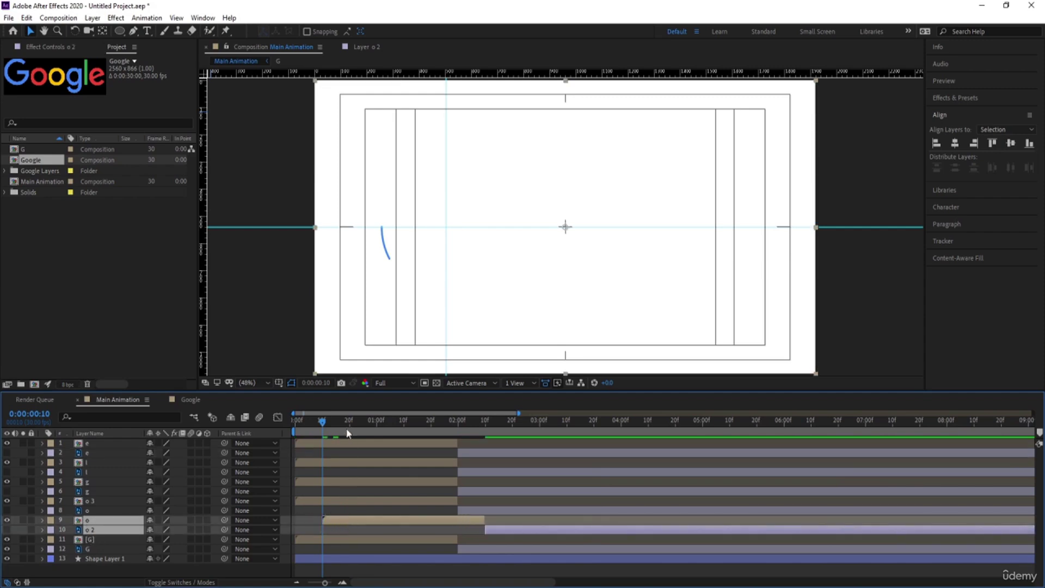
# Shift the o 3 pre-comp and its o letter layer together so the pre-comp starts at 0:00:00:20.
pyautogui.click(349, 420)
pyautogui.click(349, 501)
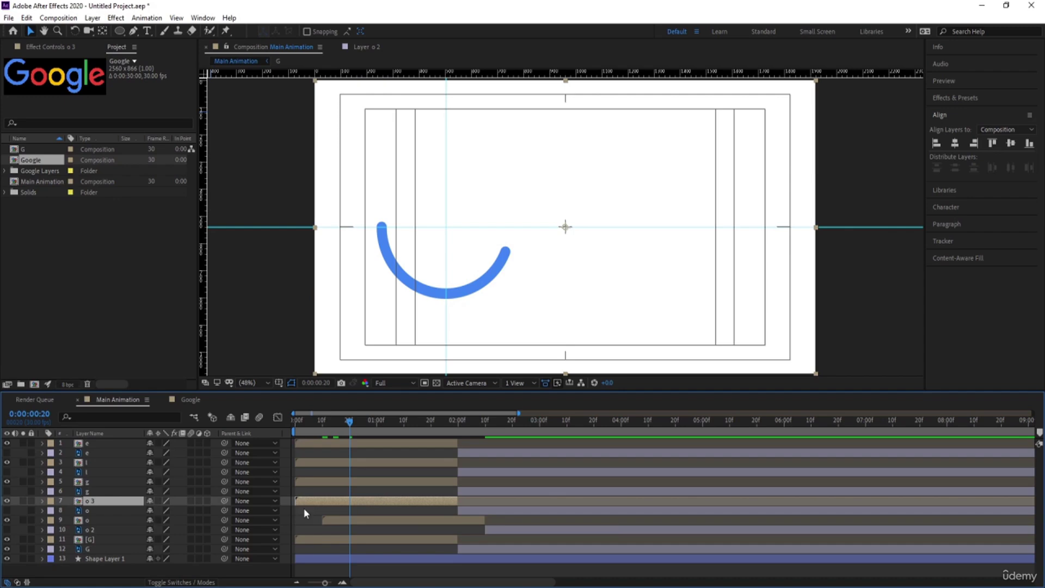
pyautogui.keyDown('ctrl'); pyautogui.click(103, 511); pyautogui.keyUp('ctrl')
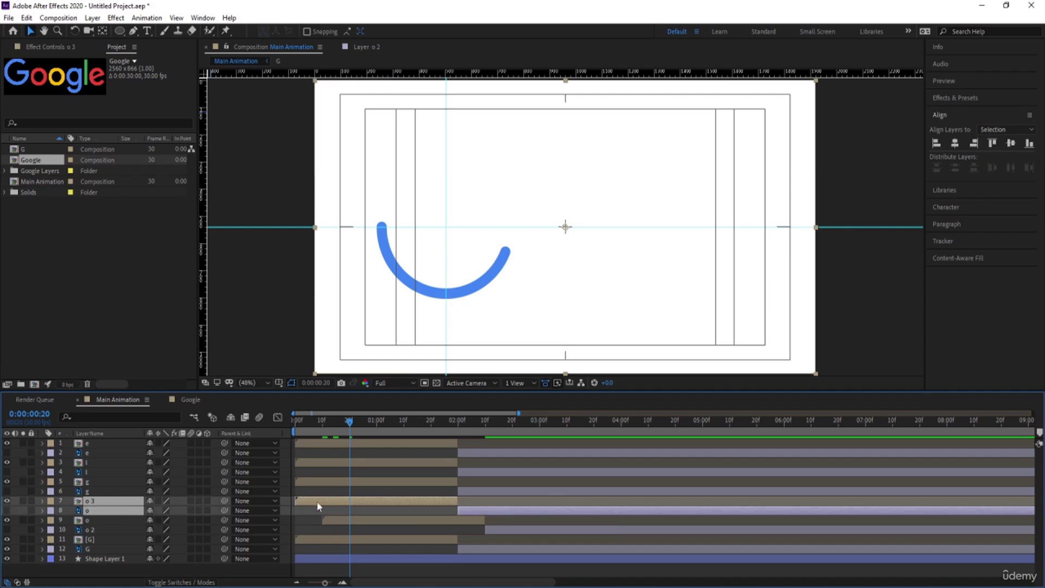
pyautogui.moveTo(319, 505); pyautogui.dragTo(362, 503)
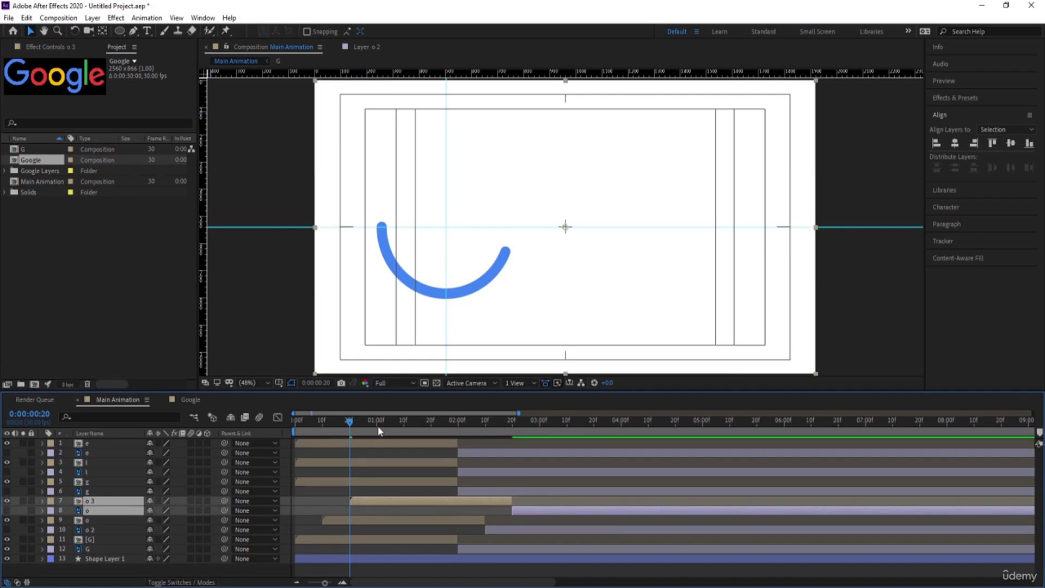
# Shift the g pre-comp and its g letter layer together so the pre-comp starts at 0:00:01:00.
pyautogui.click(378, 426)
pyautogui.click(347, 475)
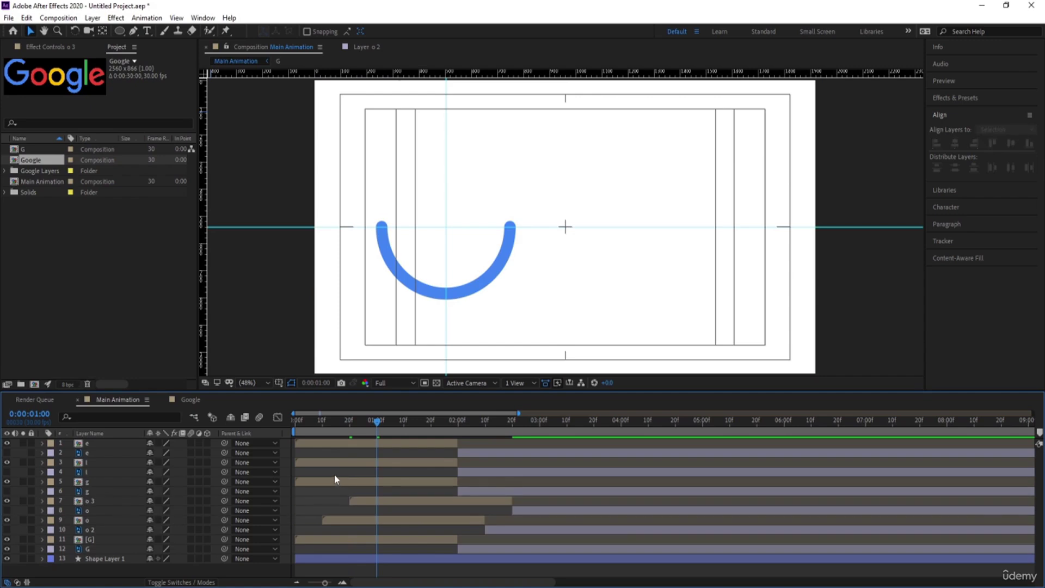
pyautogui.click(334, 479)
pyautogui.keyDown('ctrl'); pyautogui.click(87, 491); pyautogui.keyUp('ctrl')
pyautogui.moveTo(384, 484); pyautogui.dragTo(414, 486)
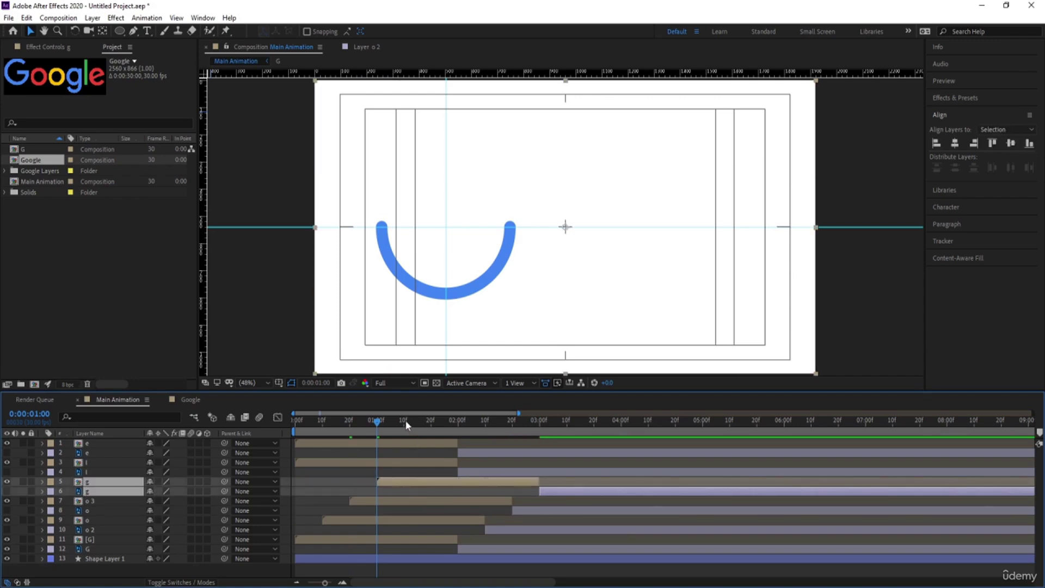